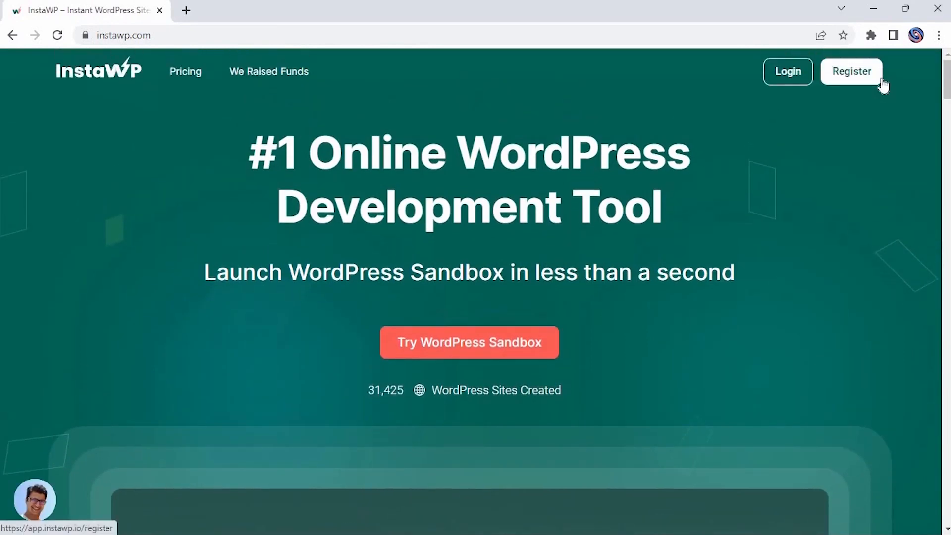
Create a new WordPress sandbox site in InstaWP and log in to it automatically.
{"action": "left_click", "coordinate": [471, 345]}
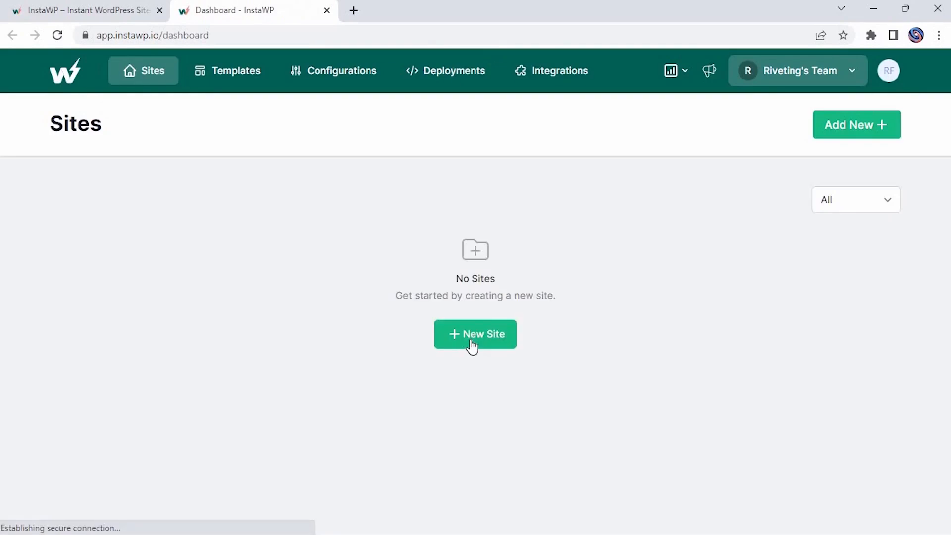
{"action": "left_click", "coordinate": [470, 341]}
{"action": "left_click", "coordinate": [526, 479]}
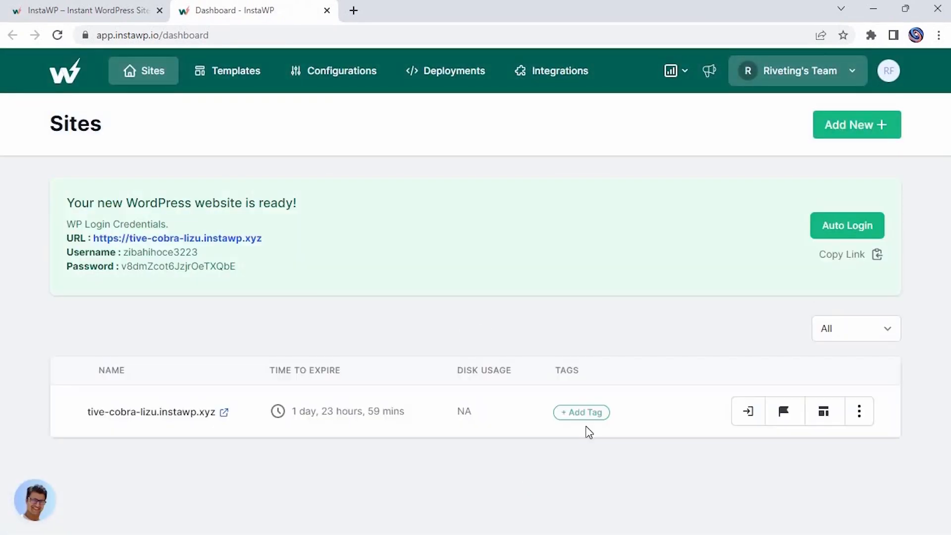
{"action": "left_click", "coordinate": [848, 233]}
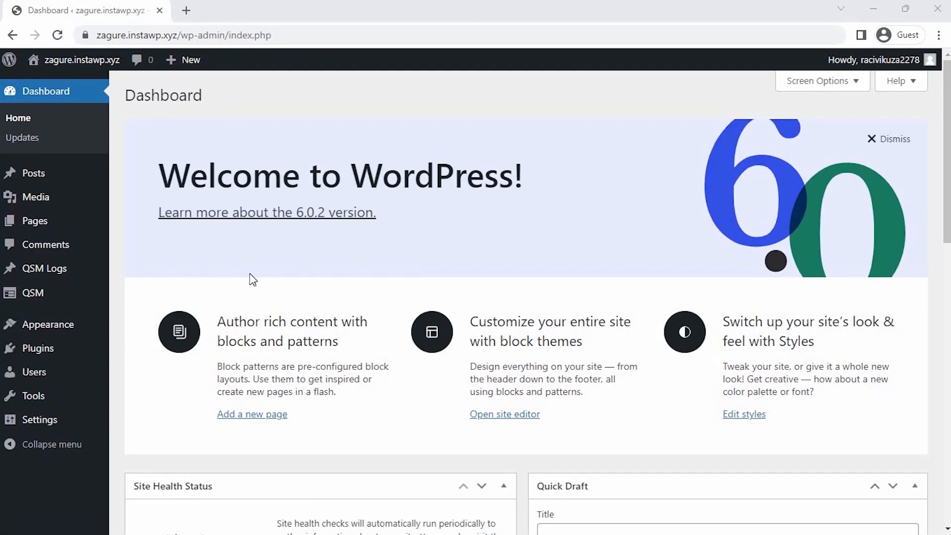
Start a new entry under QSM's Quizzes & Surveys, choose the Default Theme and proceed to the quiz settings.
{"action": "mouse_move", "coordinate": [44, 294]}
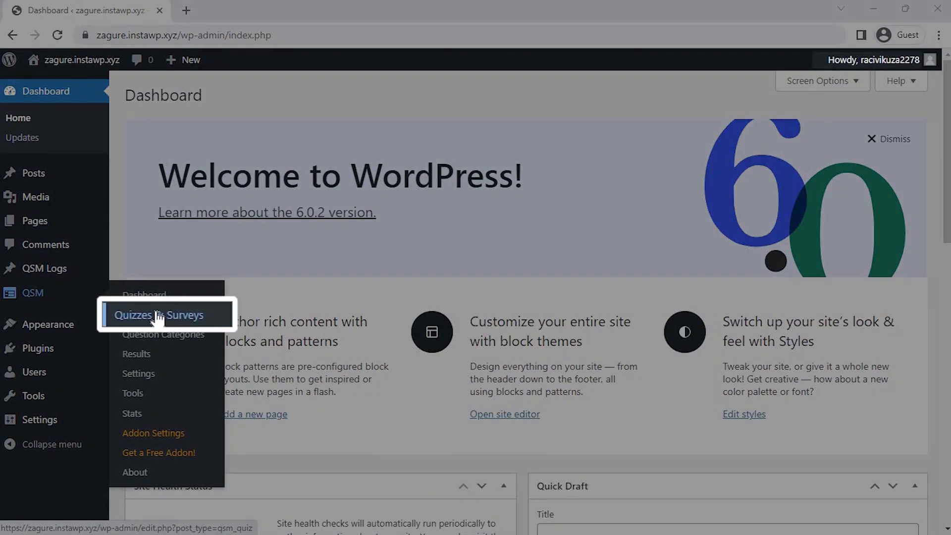
{"action": "left_click", "coordinate": [158, 316]}
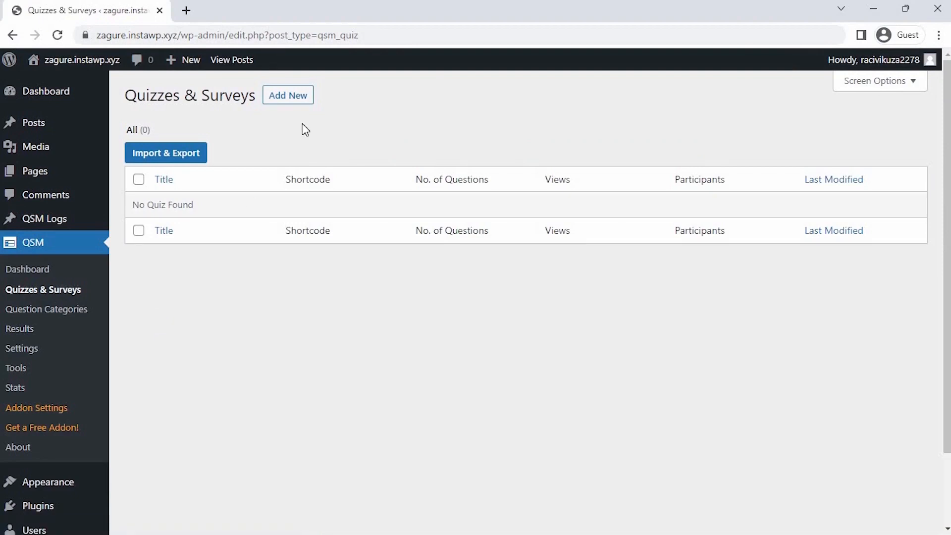
{"action": "left_click", "coordinate": [290, 101]}
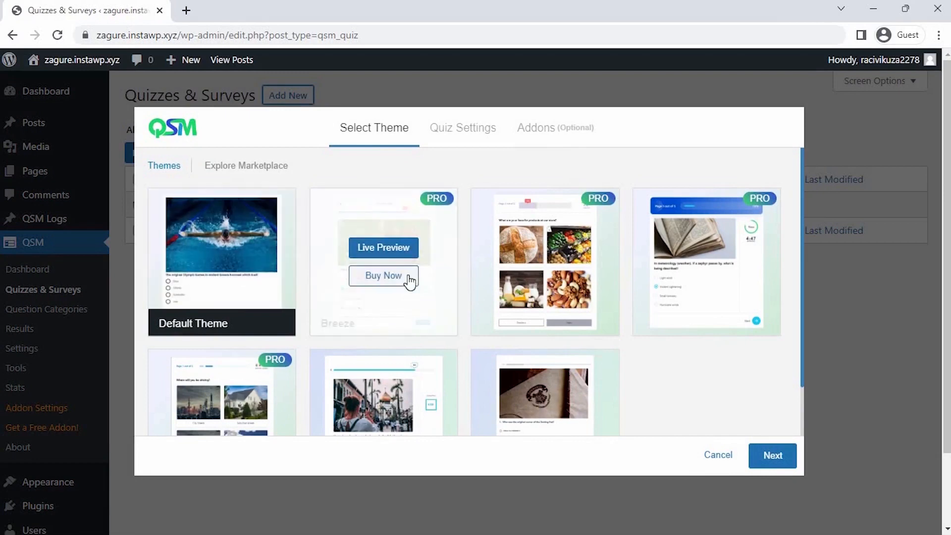
{"action": "scroll", "coordinate": [742, 297], "scroll_direction": "down", "scroll_amount": 2}
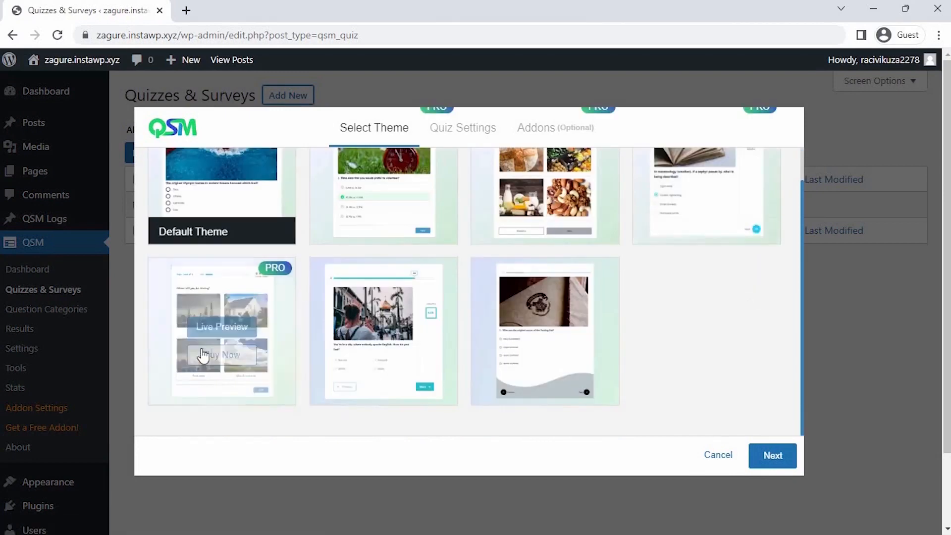
{"action": "scroll", "coordinate": [525, 337], "scroll_direction": "up", "scroll_amount": 2}
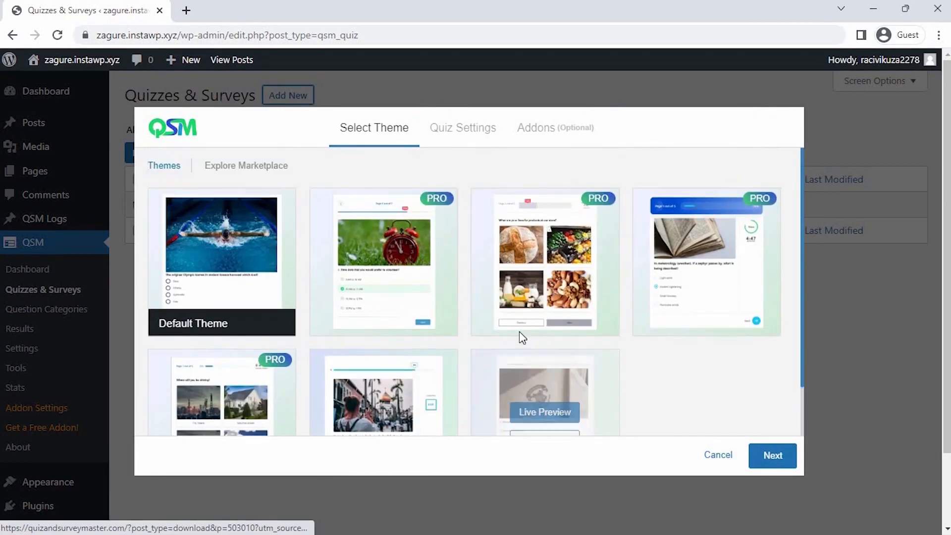
{"action": "left_click", "coordinate": [232, 264]}
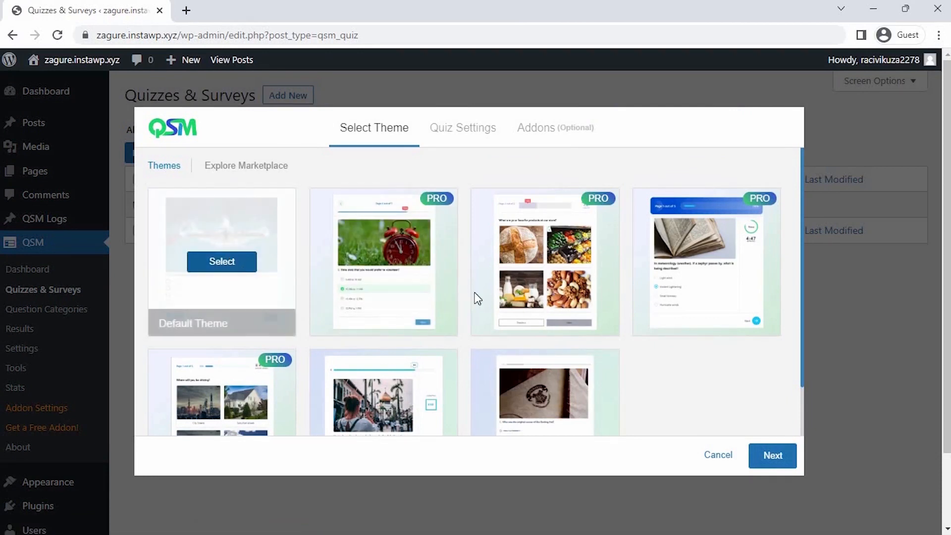
{"action": "left_click", "coordinate": [771, 459]}
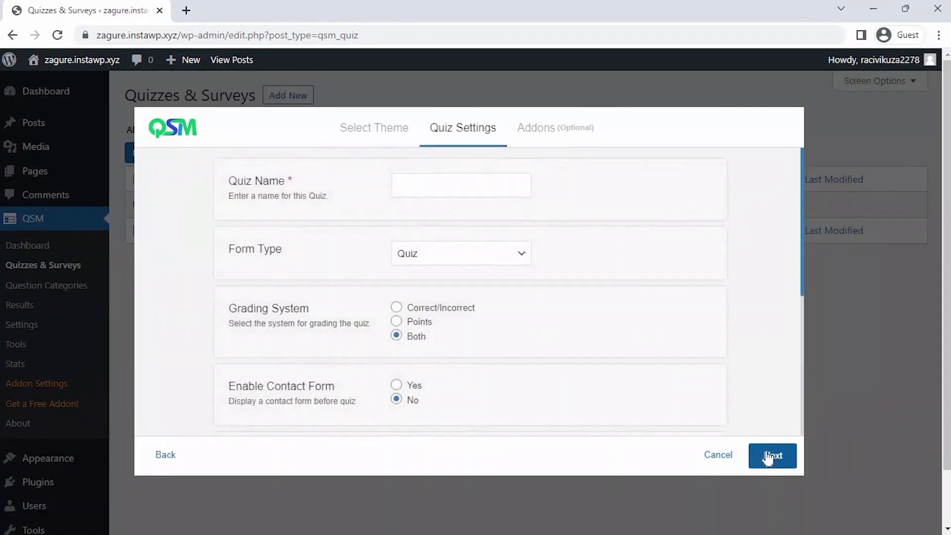
Name the quiz "Manager Effectiveness Survey" and set its form type to Survey.
{"action": "left_click", "coordinate": [459, 190]}
{"action": "type", "text": "Manag"}
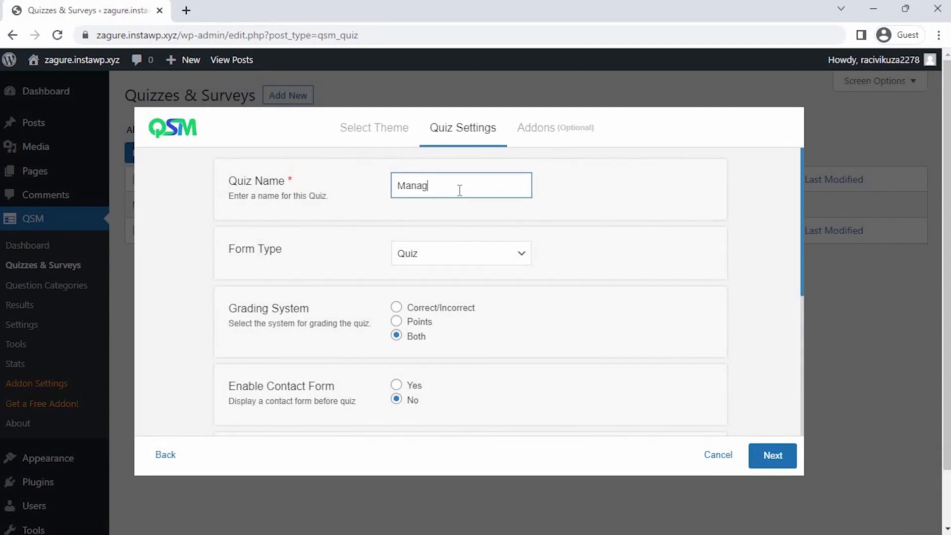
{"action": "type", "text": "er Effectiveness survey"}
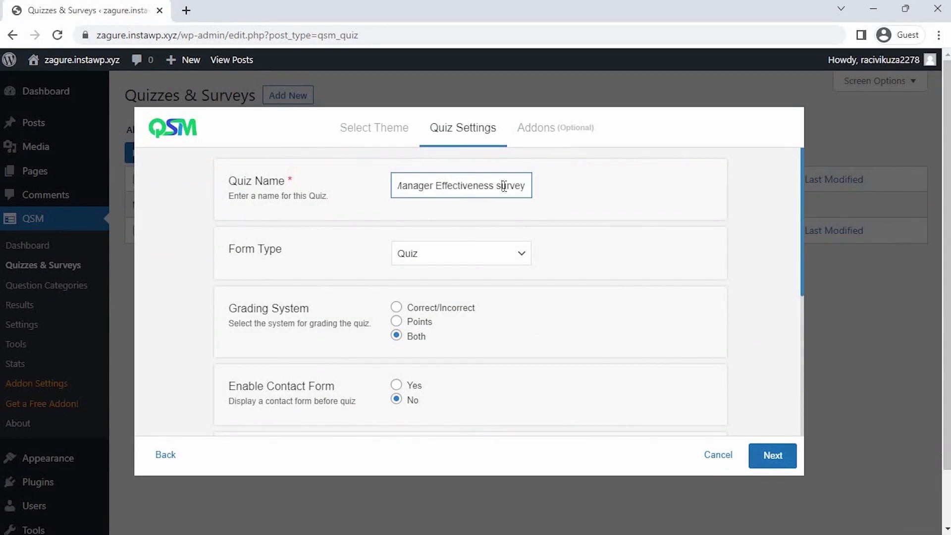
{"action": "double_click", "coordinate": [504, 185]}
{"action": "type", "text": "Survey"}
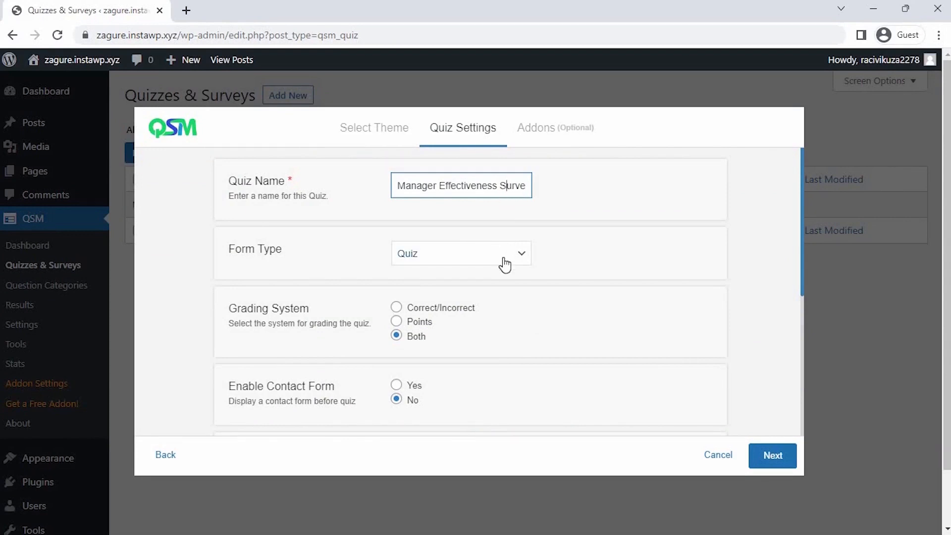
{"action": "left_click", "coordinate": [505, 264]}
{"action": "left_click", "coordinate": [504, 284]}
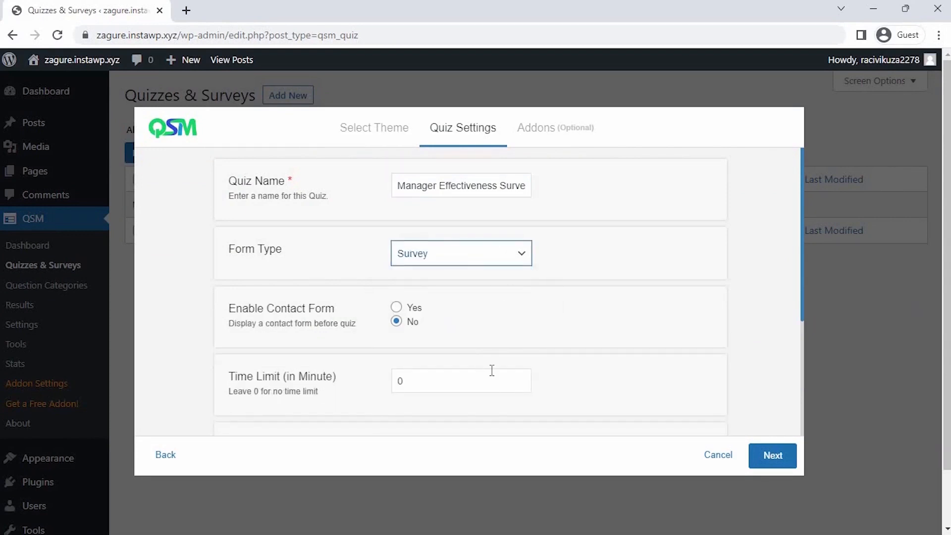
{"action": "left_click", "coordinate": [520, 378]}
{"action": "left_click", "coordinate": [520, 378]}
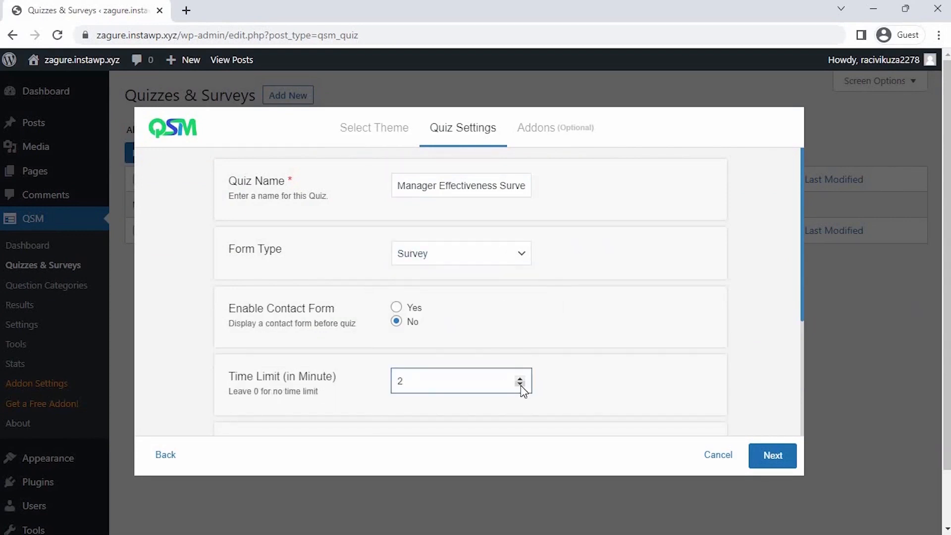
{"action": "left_click", "coordinate": [520, 384]}
{"action": "left_click", "coordinate": [520, 385]}
{"action": "scroll", "coordinate": [480, 330], "scroll_direction": "down", "scroll_amount": 3}
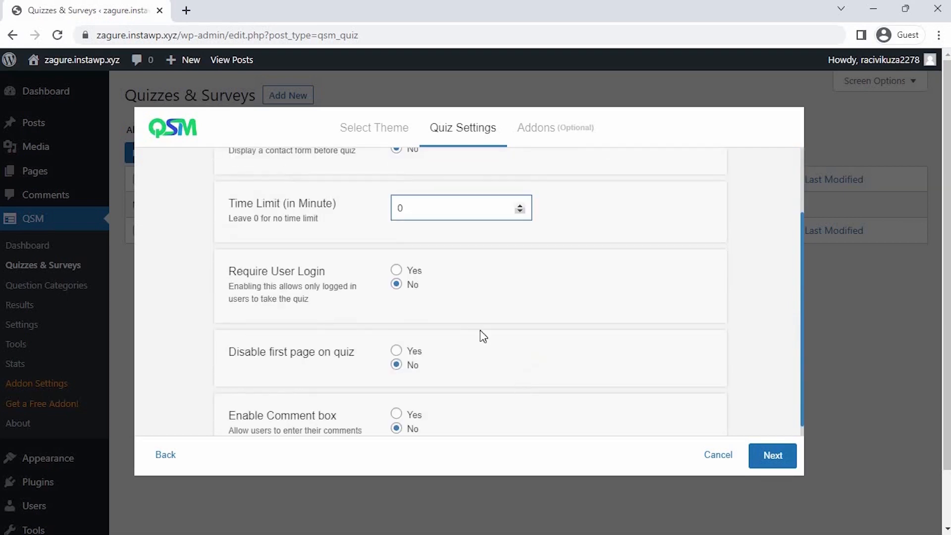
{"action": "left_click", "coordinate": [409, 272]}
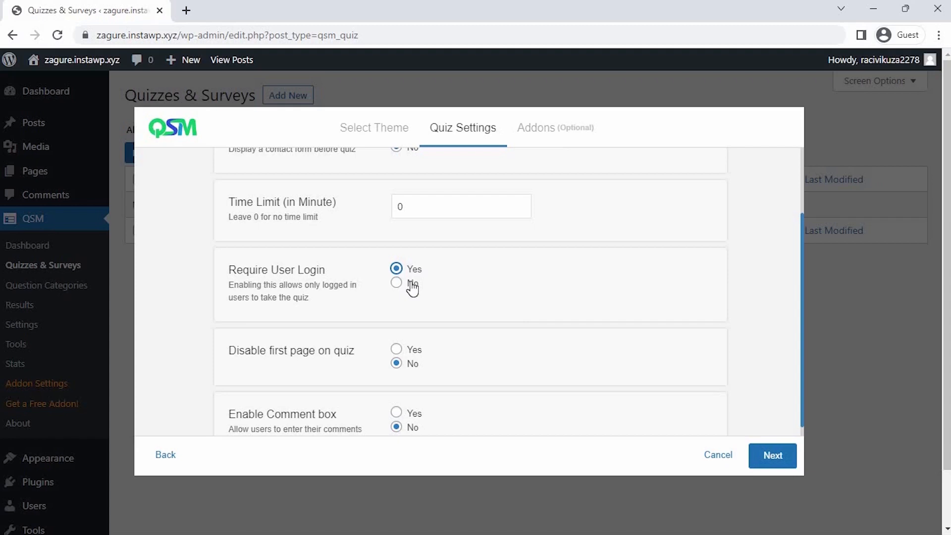
{"action": "left_click", "coordinate": [411, 286]}
{"action": "scroll", "coordinate": [411, 286], "scroll_direction": "up", "scroll_amount": 3}
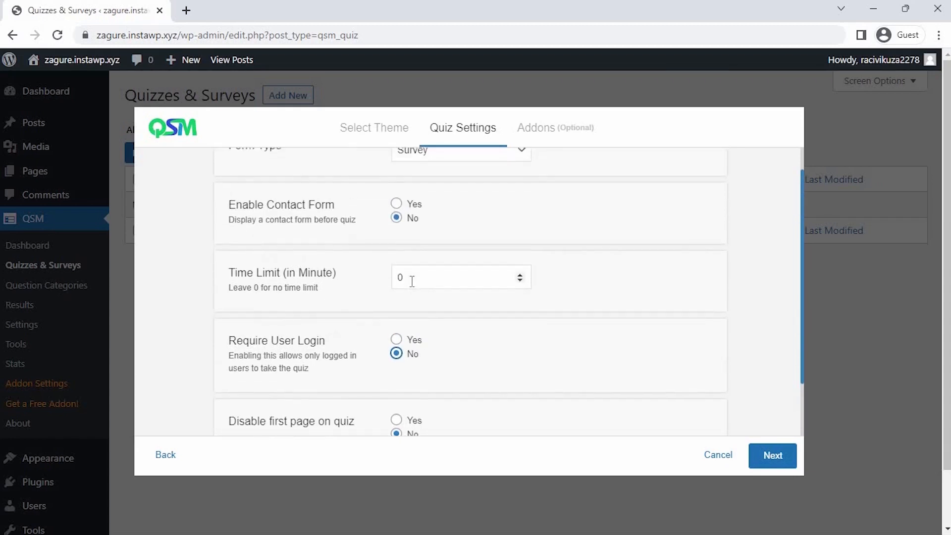
Accept the quiz settings, look over the optional addons without choosing any, and create the quiz.
{"action": "left_click", "coordinate": [771, 454]}
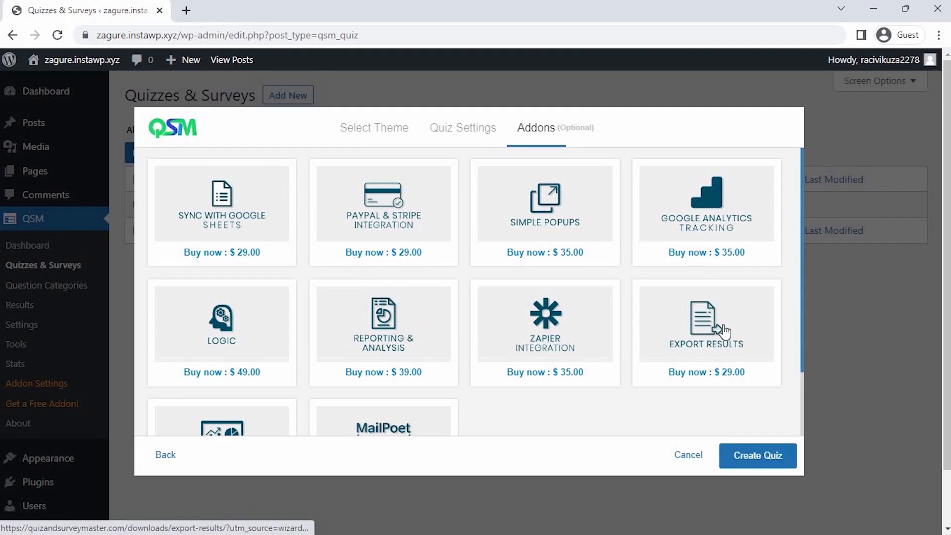
{"action": "scroll", "coordinate": [724, 330], "scroll_direction": "down", "scroll_amount": 3}
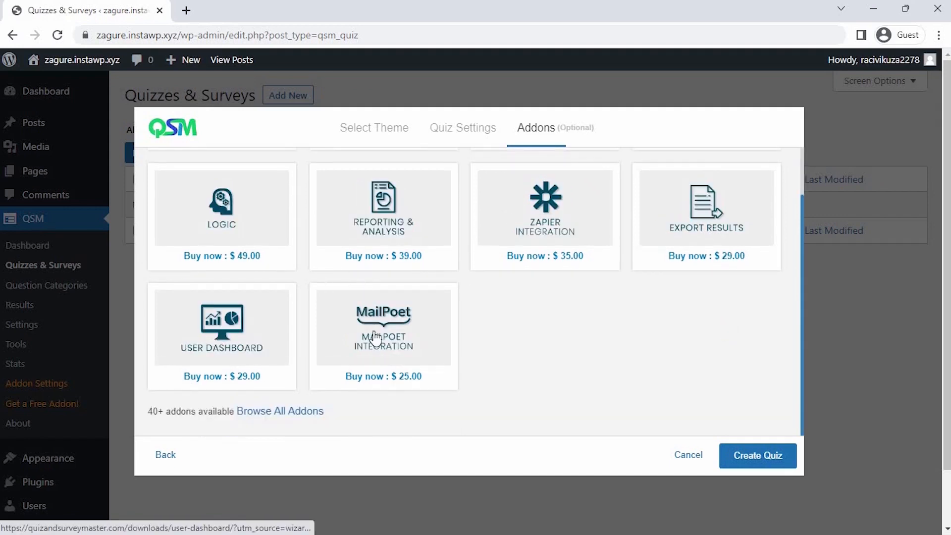
{"action": "left_click", "coordinate": [759, 454]}
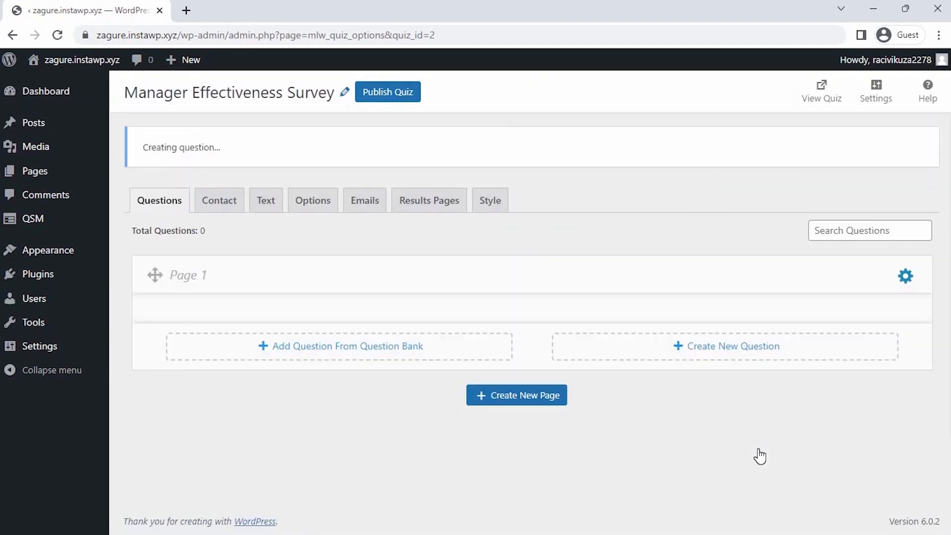
Title the first question "Which Department are you from ?" and set its question type to Drop Down.
{"action": "scroll", "coordinate": [759, 456], "scroll_direction": "down", "scroll_amount": 3}
{"action": "left_click", "coordinate": [367, 355]}
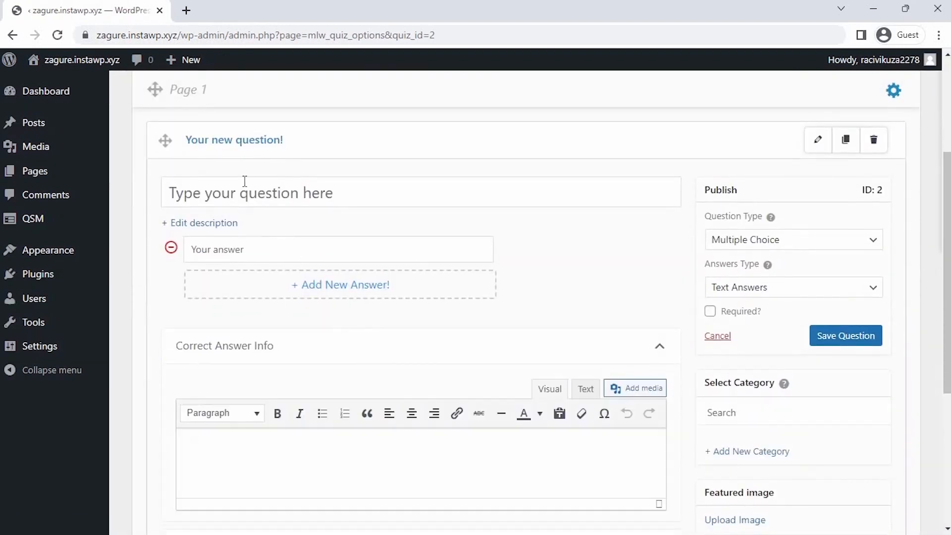
{"action": "left_click", "coordinate": [660, 346]}
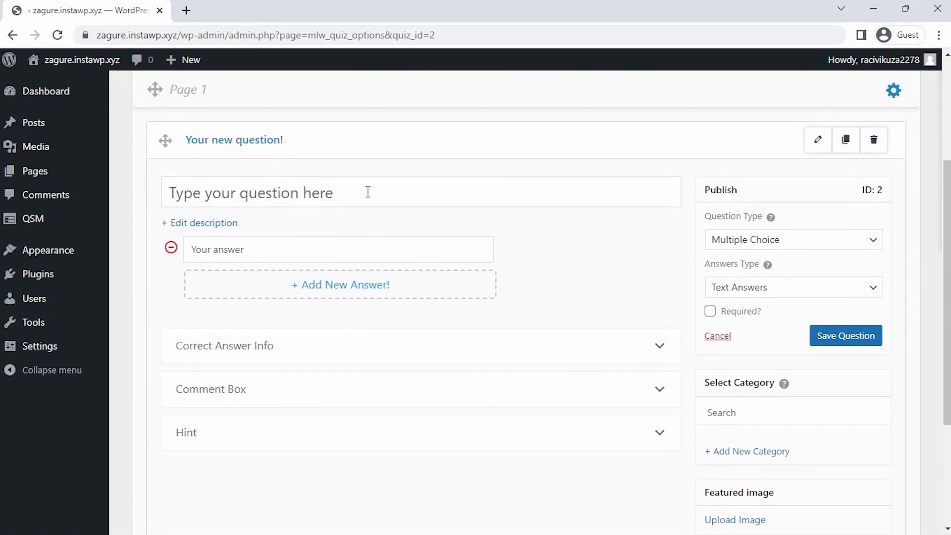
{"action": "type", "text": "Which"}
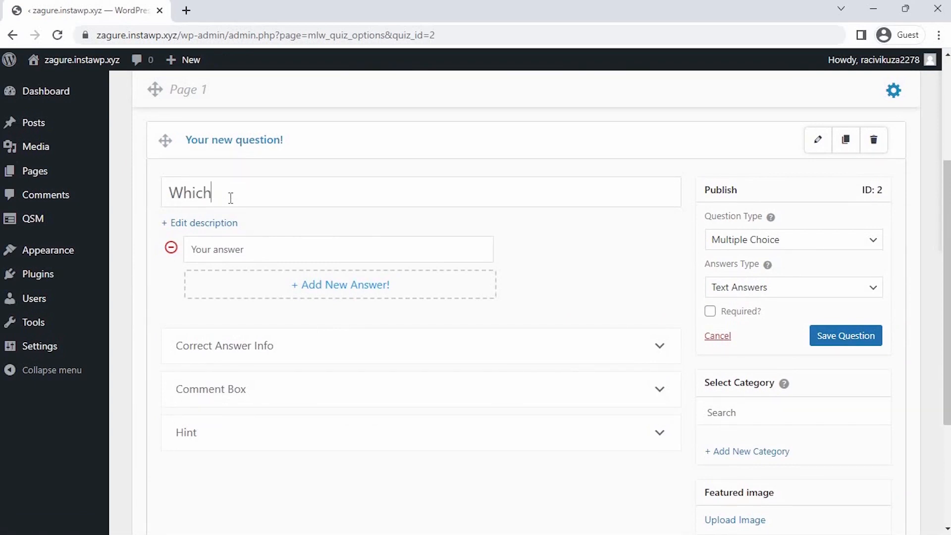
{"action": "type", "text": " Department are you from ?"}
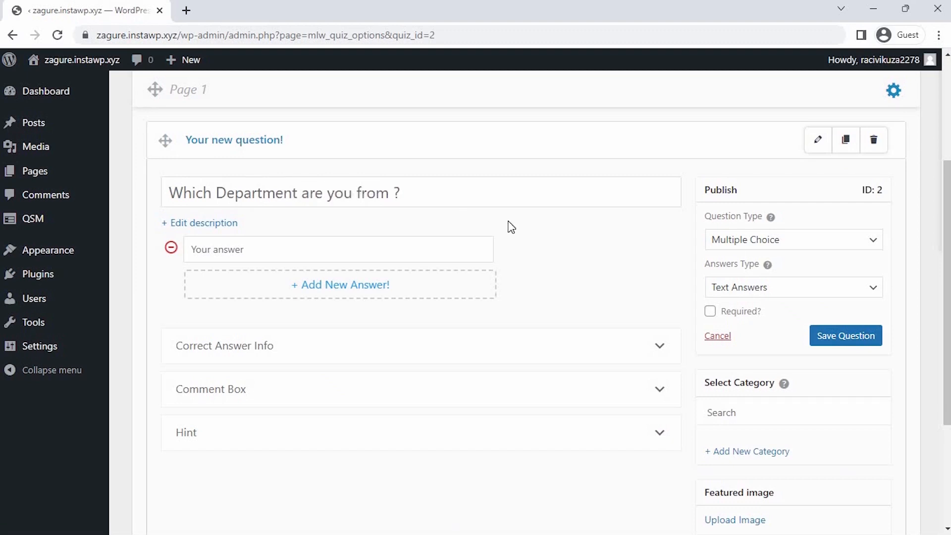
{"action": "left_click", "coordinate": [740, 243]}
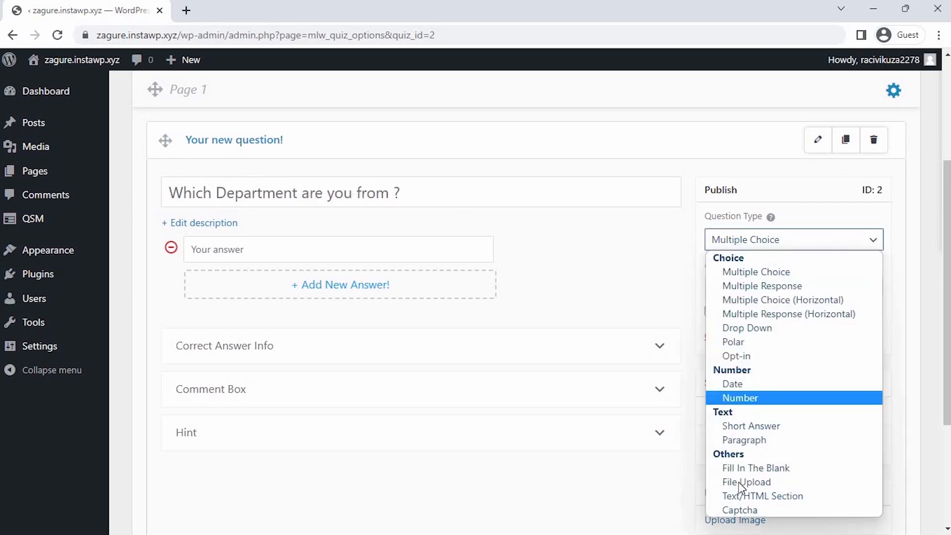
{"action": "left_click", "coordinate": [750, 328]}
Enter the department question's four answers: Marketing, IT, R&D and Customer Support.
{"action": "type", "text": "Market"}
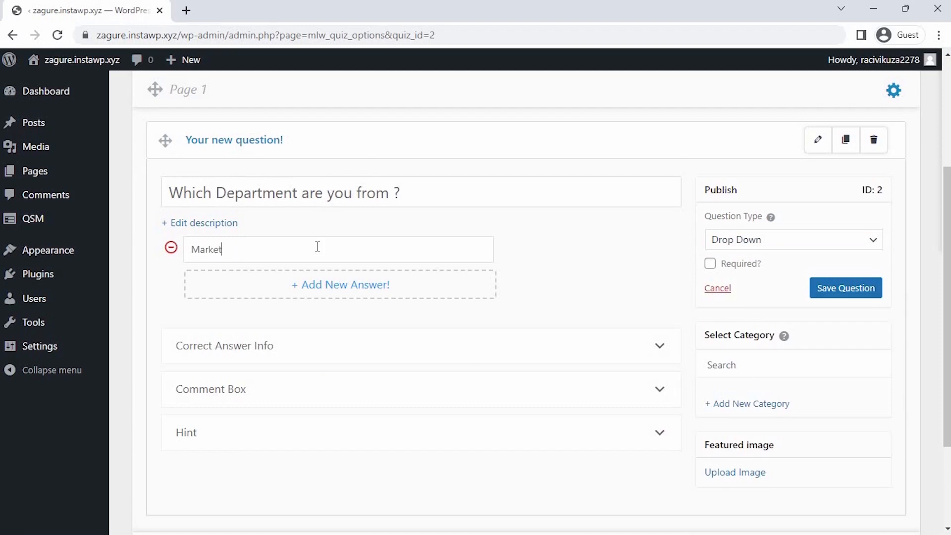
{"action": "type", "text": "ing"}
{"action": "left_click", "coordinate": [317, 285]}
{"action": "type", "text": "IT"}
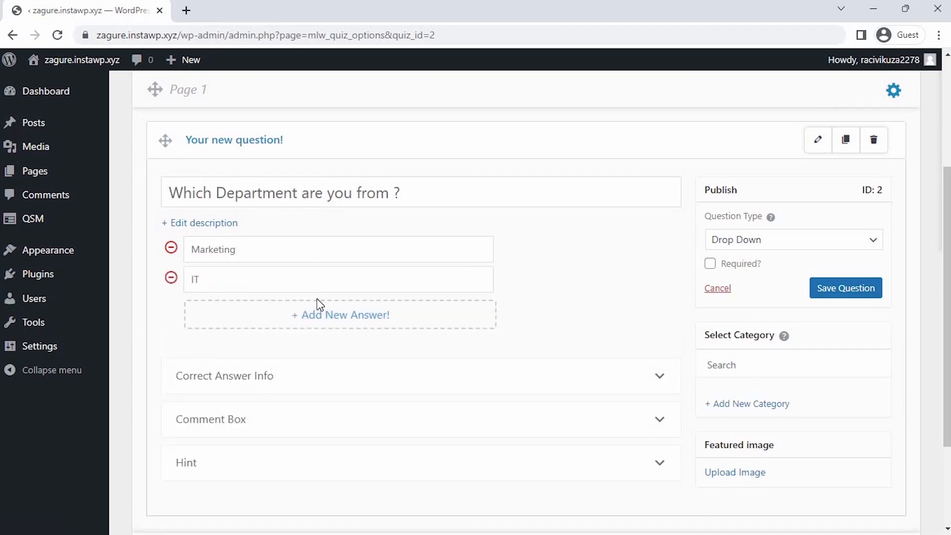
{"action": "left_click", "coordinate": [318, 304]}
{"action": "type", "text": "R&D"}
{"action": "left_click", "coordinate": [329, 349]}
{"action": "type", "text": "Cus"}
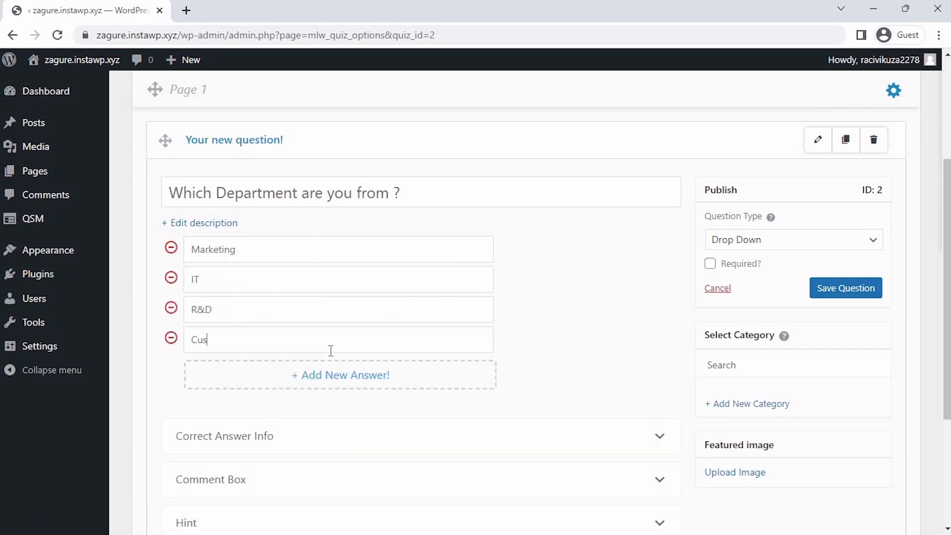
{"action": "type", "text": "tomer Support"}
Make the department question required and save it.
{"action": "left_click", "coordinate": [712, 264]}
{"action": "left_click", "coordinate": [711, 264]}
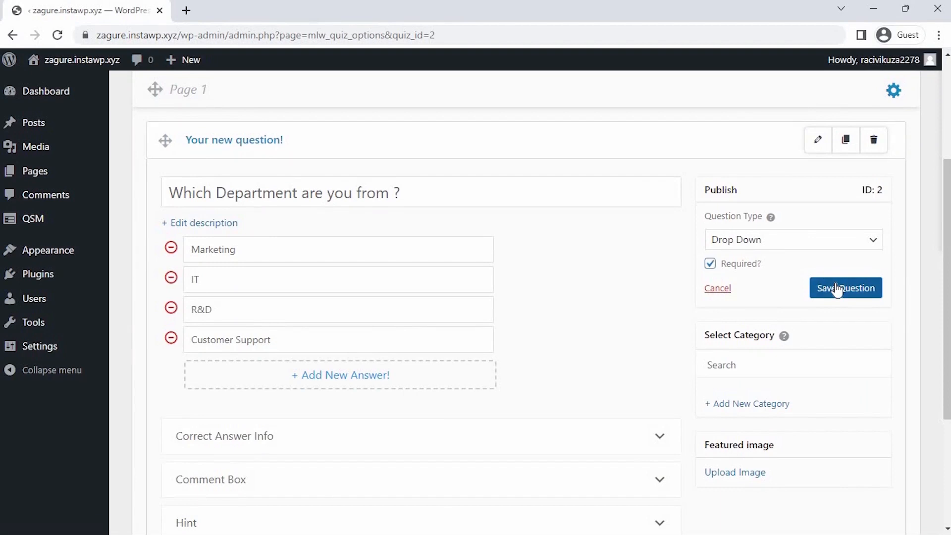
{"action": "left_click", "coordinate": [837, 289]}
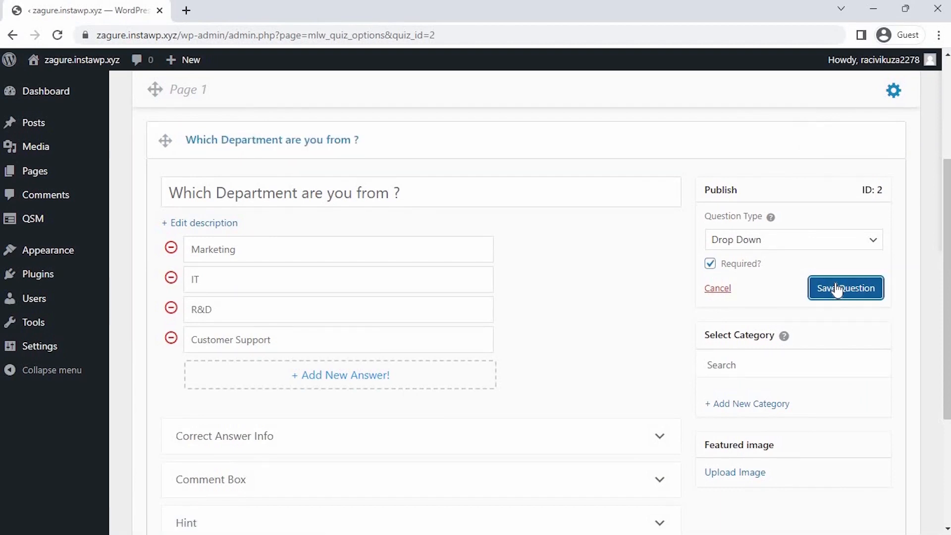
Add a required Short Answer question titled "Full Name of your Manager:" and save it.
{"action": "scroll", "coordinate": [836, 289], "scroll_direction": "down", "scroll_amount": 4}
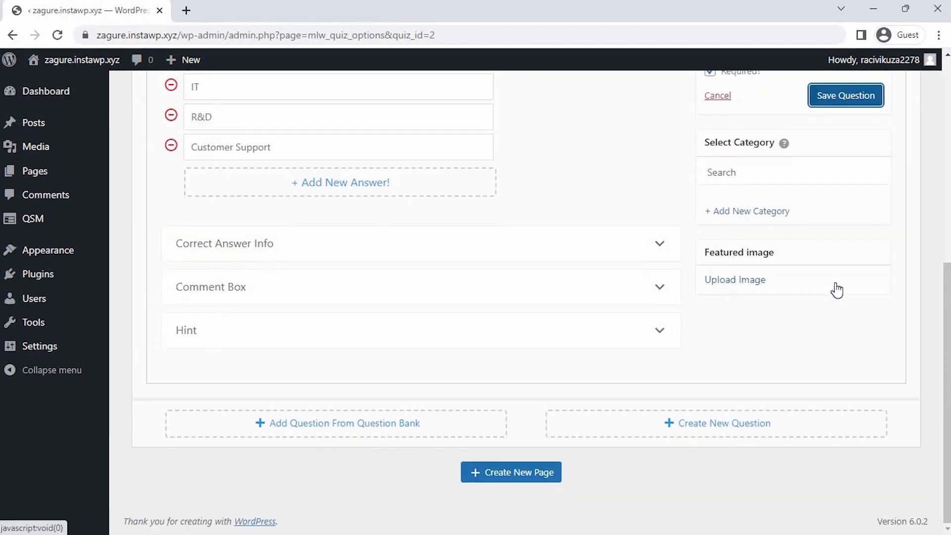
{"action": "left_click", "coordinate": [630, 424]}
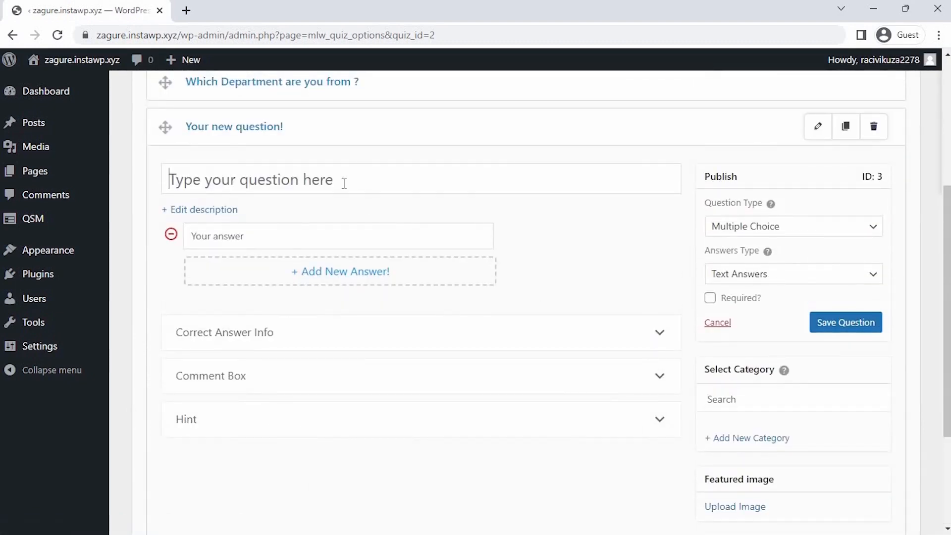
{"action": "type", "text": "Full Name of y"}
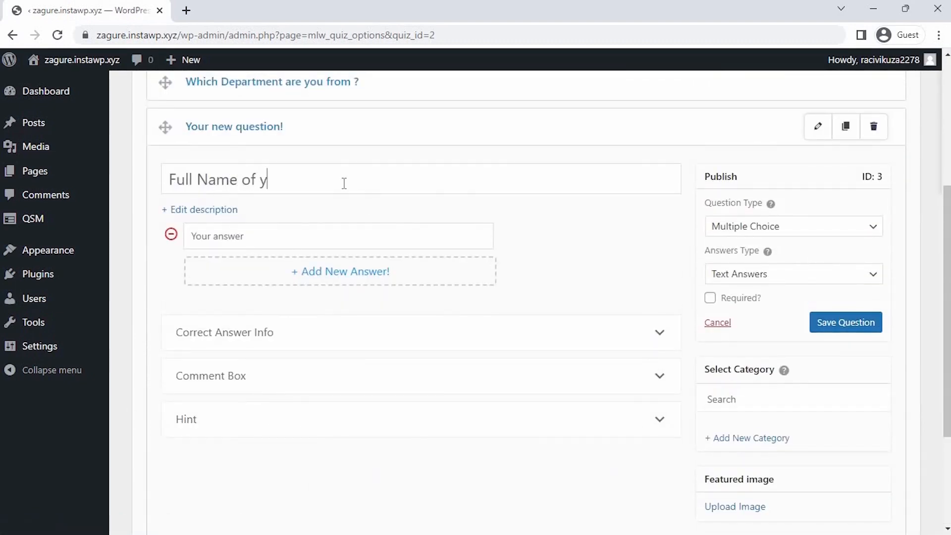
{"action": "type", "text": "our Manager:"}
{"action": "left_click", "coordinate": [722, 229]}
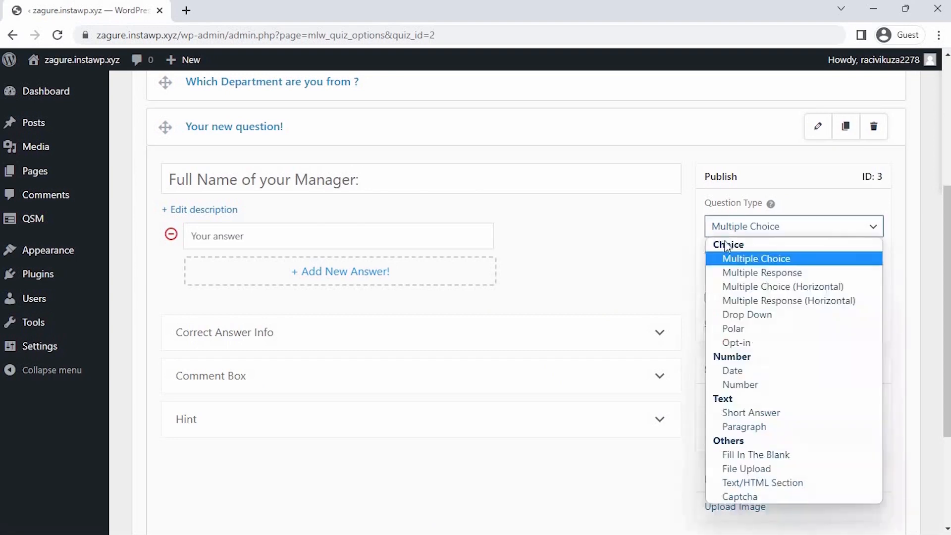
{"action": "left_click", "coordinate": [751, 413]}
{"action": "left_click", "coordinate": [733, 250]}
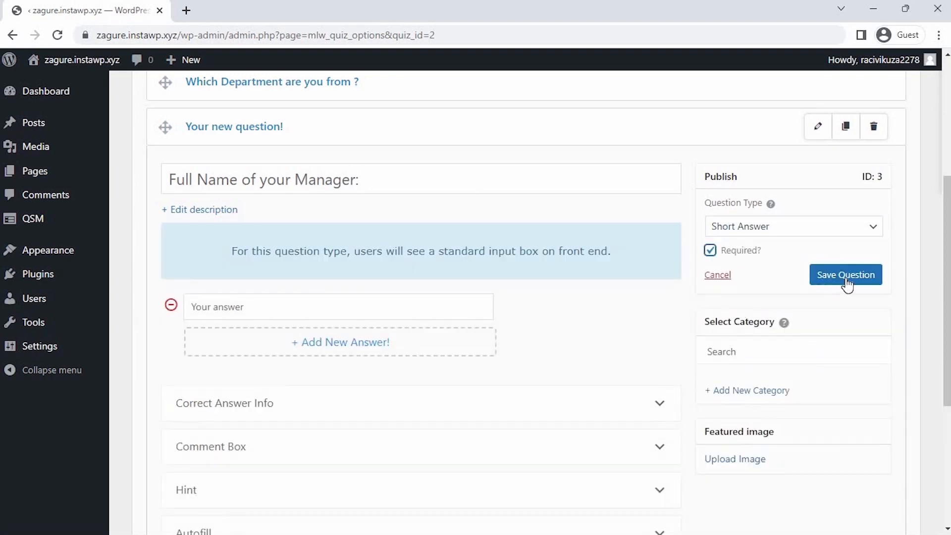
{"action": "left_click", "coordinate": [846, 280]}
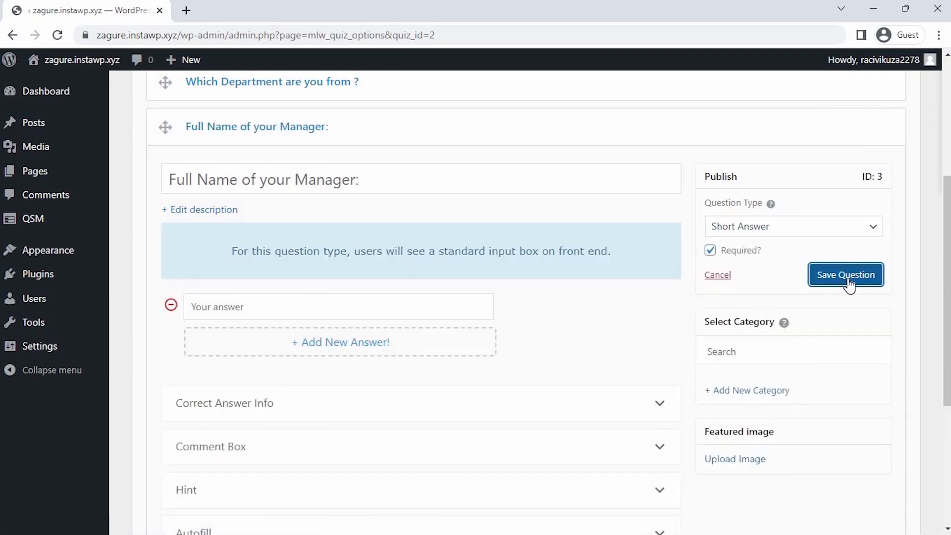
Create a question titled "How long have you been working with this manager ?" with the Multiple Choice type.
{"action": "scroll", "coordinate": [671, 418], "scroll_direction": "down", "scroll_amount": 5}
{"action": "left_click", "coordinate": [670, 418]}
{"action": "type", "text": "How long have you been woking with this"}
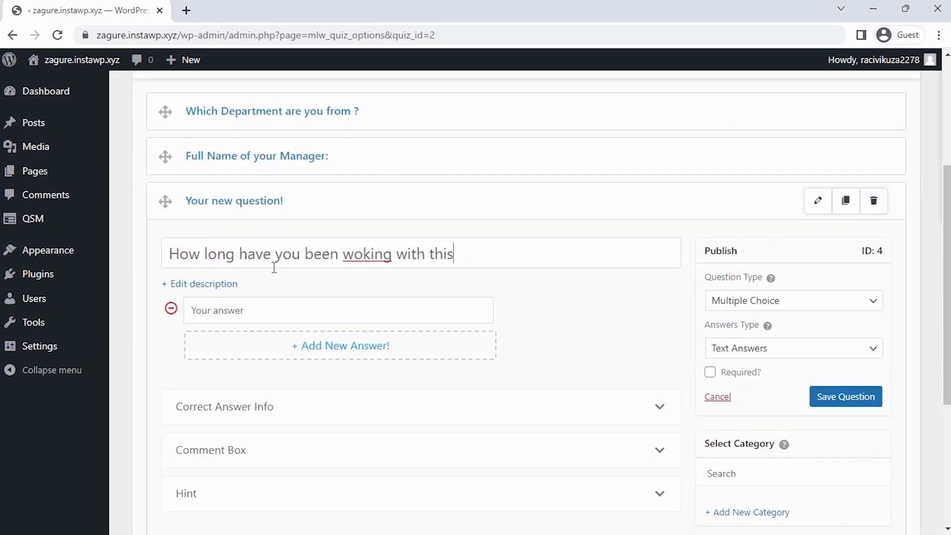
{"action": "left_click", "coordinate": [361, 254]}
{"action": "type", "text": "r"}
{"action": "left_click", "coordinate": [481, 243]}
{"action": "type", "text": "manager ?"}
{"action": "left_click", "coordinate": [783, 300]}
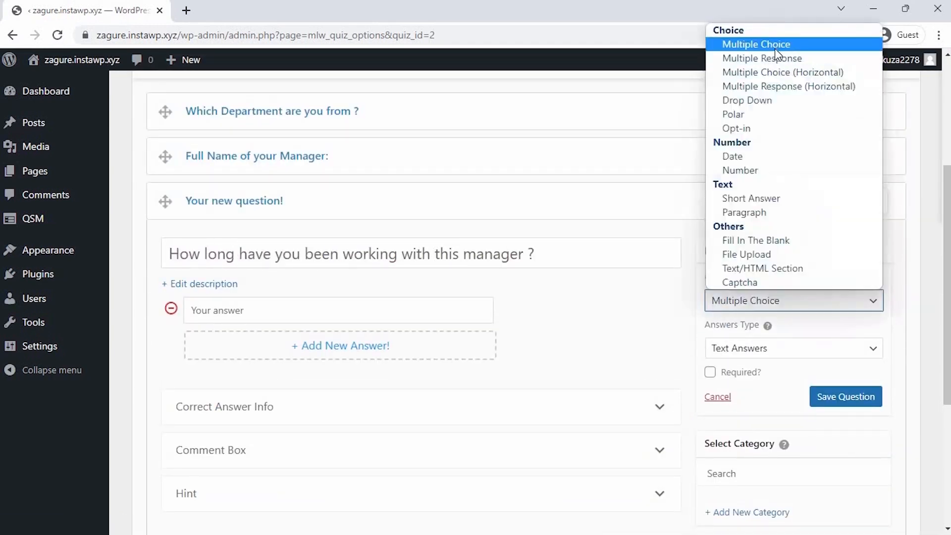
Enter the answers Less than a year, 1 - 3 years, 4 - 7 years and 7 - 10 years, and save the question as required.
{"action": "left_click", "coordinate": [409, 310]}
{"action": "type", "text": "Less than a year"}
{"action": "left_click", "coordinate": [415, 345]}
{"action": "type", "text": "1 - 3 year"}
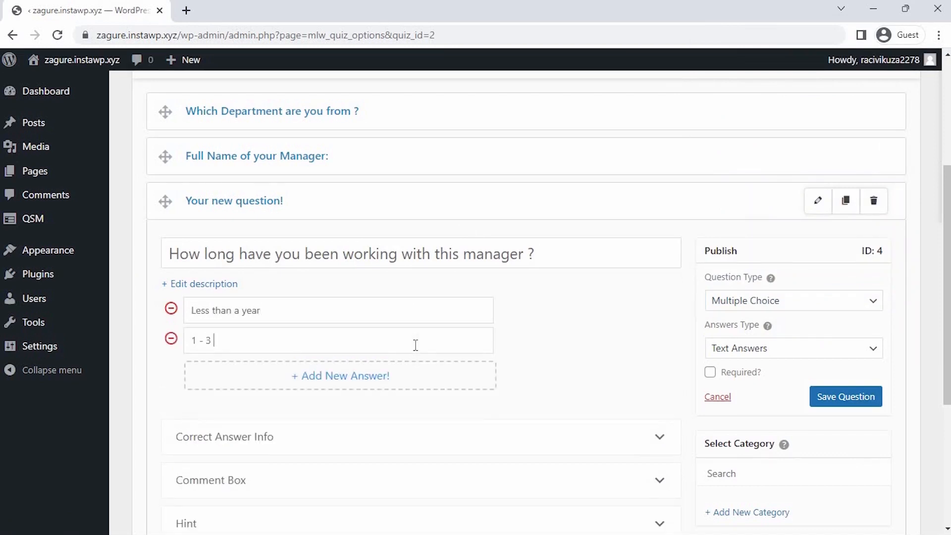
{"action": "left_click", "coordinate": [414, 375]}
{"action": "type", "text": "4-"}
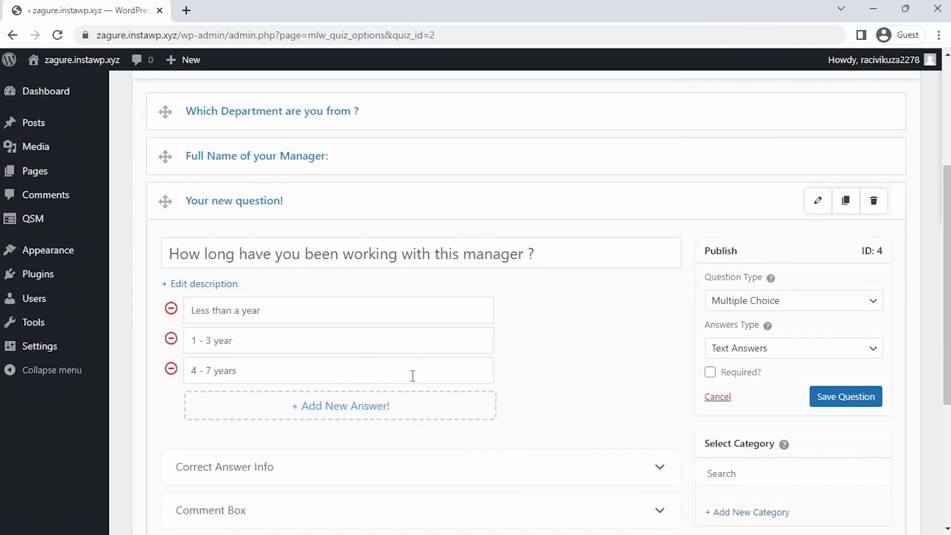
{"action": "left_click", "coordinate": [340, 335]}
{"action": "type", "text": "s"}
{"action": "left_click", "coordinate": [336, 413]}
{"action": "type", "text": "7 -"}
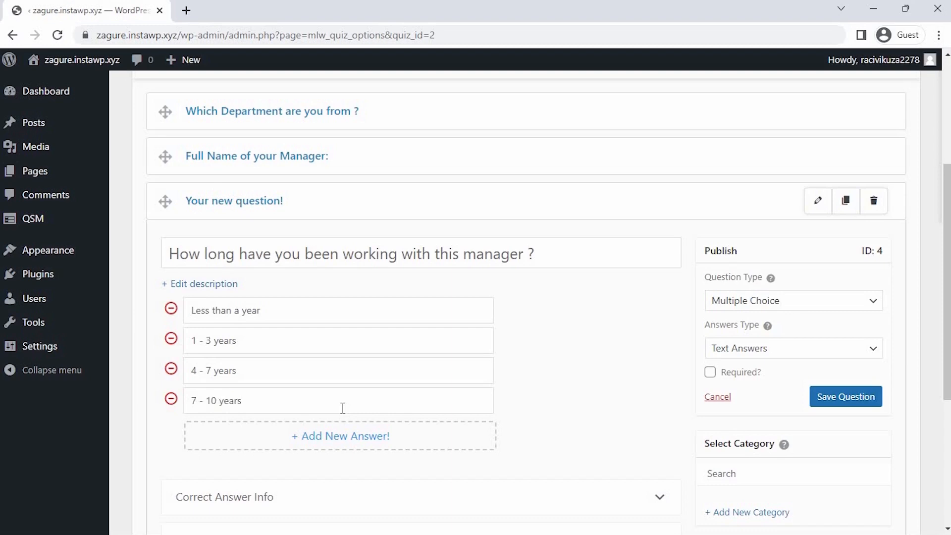
{"action": "left_click", "coordinate": [710, 372]}
{"action": "left_click", "coordinate": [848, 396]}
Create a new question titled "Diversity:" and set its question type to Radio Grid.
{"action": "scroll", "coordinate": [851, 393], "scroll_direction": "down", "scroll_amount": 5}
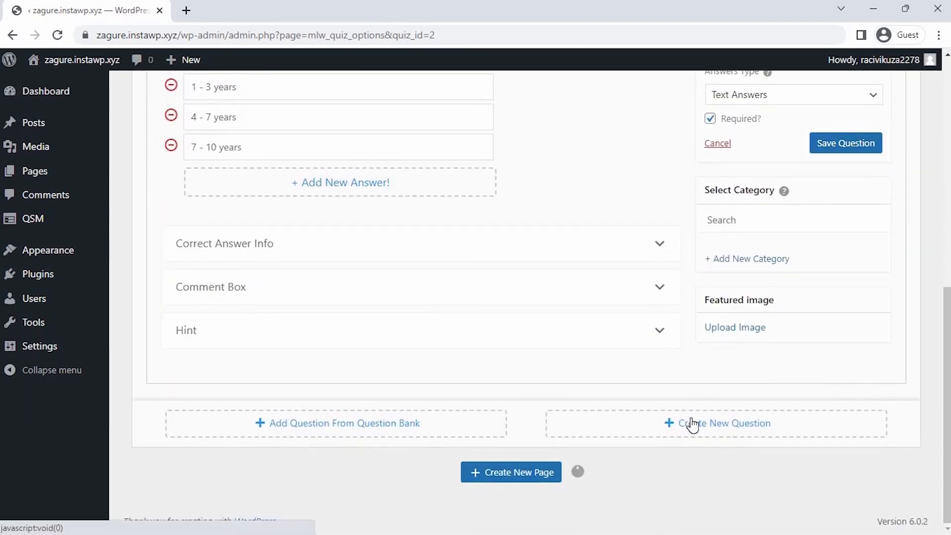
{"action": "left_click", "coordinate": [692, 425]}
{"action": "left_click", "coordinate": [241, 220]}
{"action": "type", "text": "Diversity:"}
{"action": "left_click", "coordinate": [792, 271]}
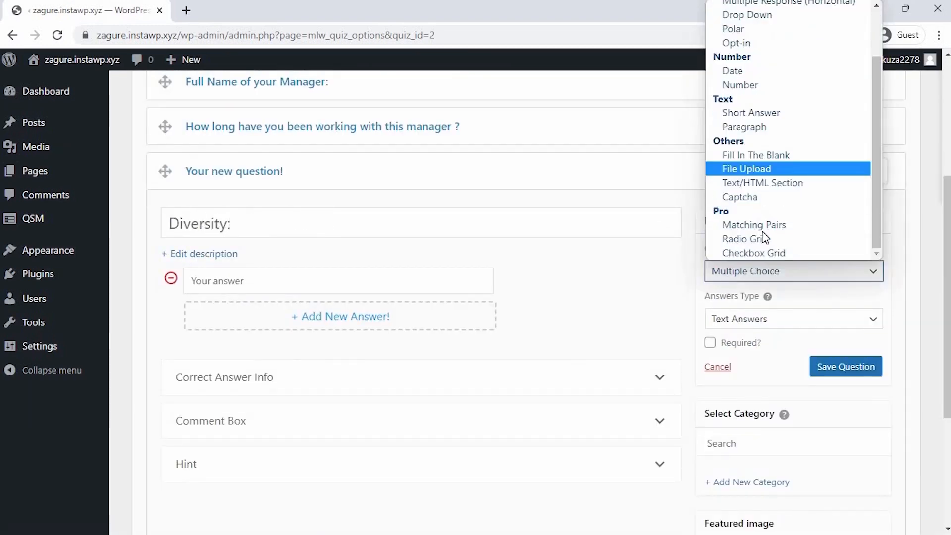
{"action": "left_click", "coordinate": [764, 239]}
Enter grid rows "My Manager works to include everyone in the office", "My manager does not show favorites." and "He/She Emphasizes on strength rather weaknesses".
{"action": "left_click", "coordinate": [297, 291]}
{"action": "type", "text": "My Manager works to include everyone in the office"}
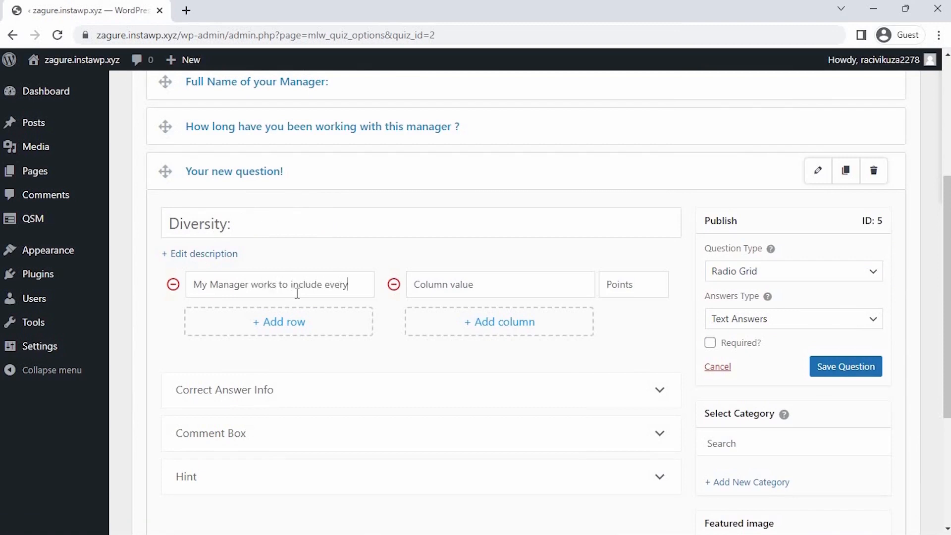
{"action": "left_click", "coordinate": [304, 316]}
{"action": "type", "text": "M"}
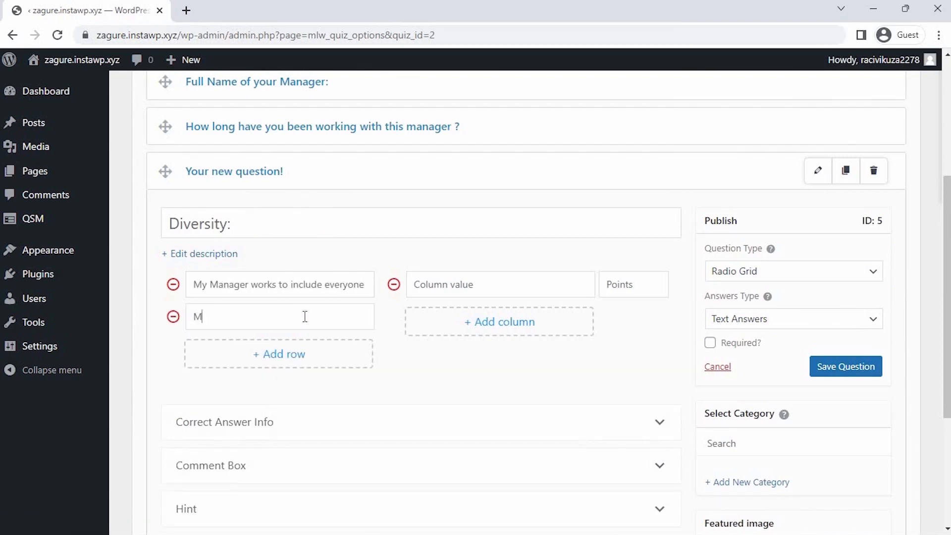
{"action": "type", "text": "y manager does not show favorites."}
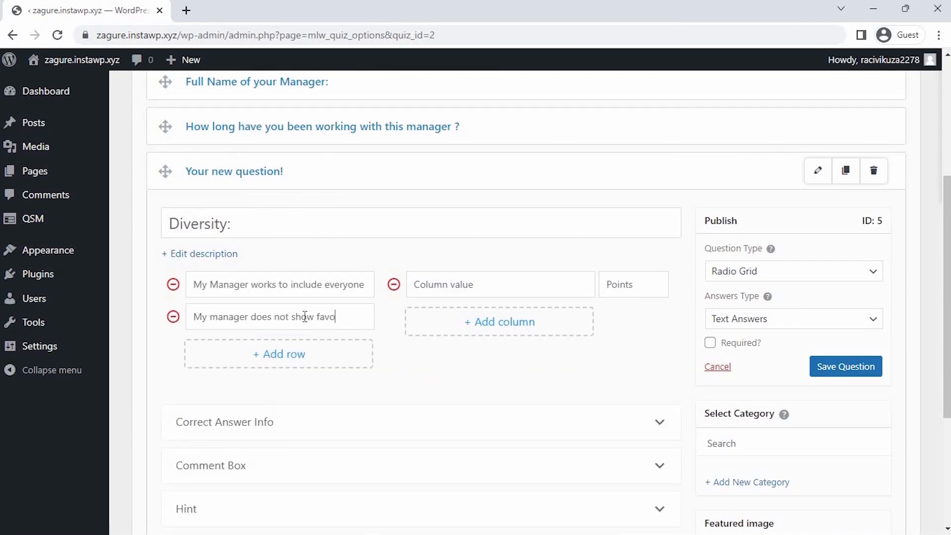
{"action": "left_click", "coordinate": [312, 360]}
{"action": "type", "text": "He/She Emphasizes on strength r"}
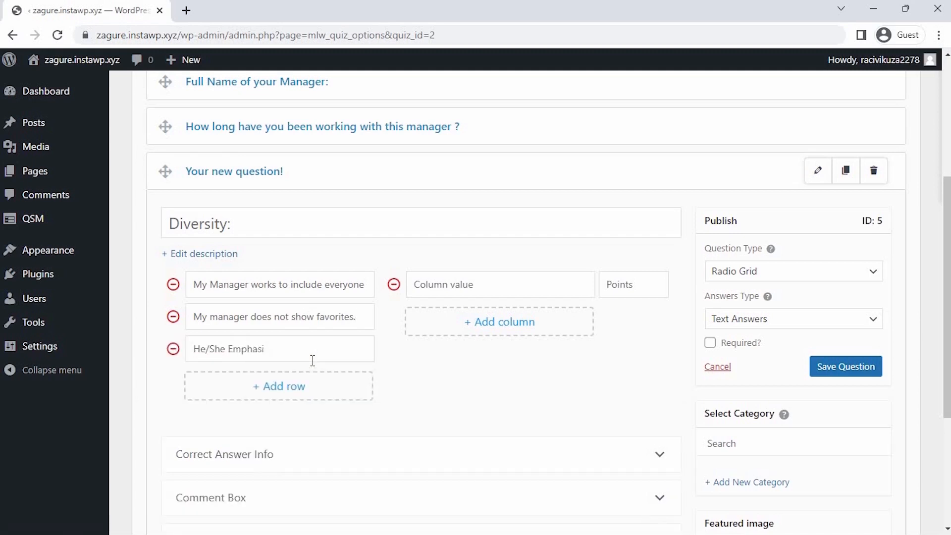
{"action": "type", "text": "ather weakness"}
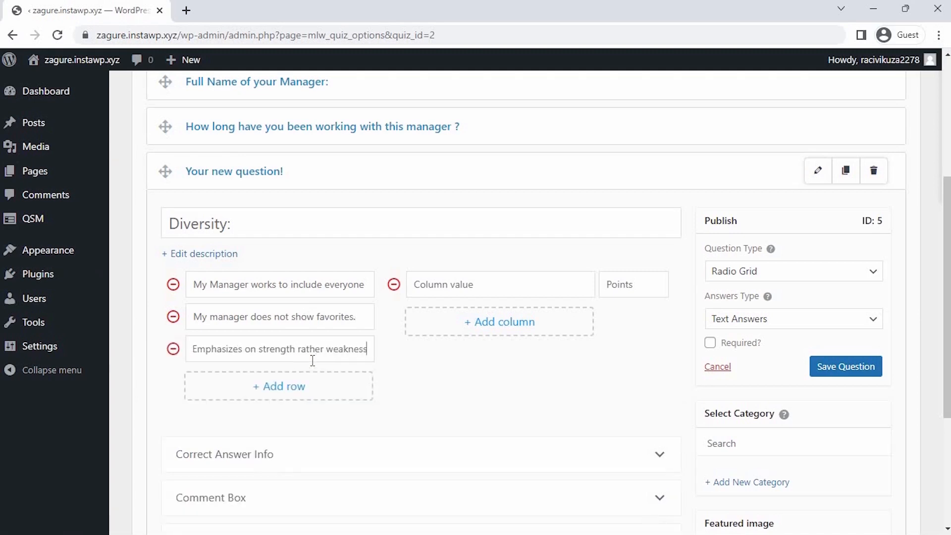
Enter the Diversity grid's columns Agree, Neutral and Disagree, and save the question as required.
{"action": "left_click", "coordinate": [452, 284]}
{"action": "type", "text": "Agree"}
{"action": "left_click", "coordinate": [462, 317]}
{"action": "type", "text": "Neutral"}
{"action": "left_click", "coordinate": [476, 351]}
{"action": "type", "text": "Disagree"}
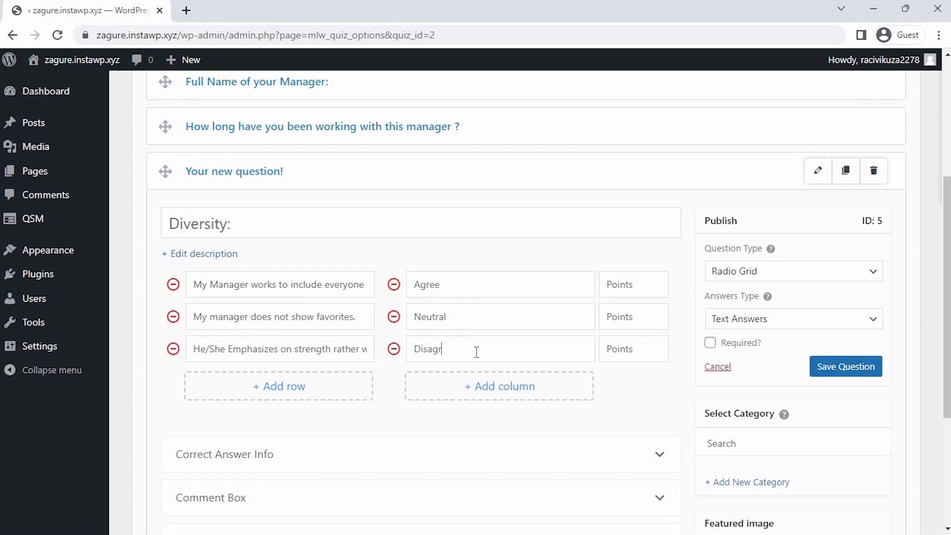
{"action": "left_click", "coordinate": [709, 342]}
{"action": "left_click", "coordinate": [836, 366]}
Create a new question titled "I would recommend my Manager to other member of my company".
{"action": "scroll", "coordinate": [836, 369], "scroll_direction": "down", "scroll_amount": 4}
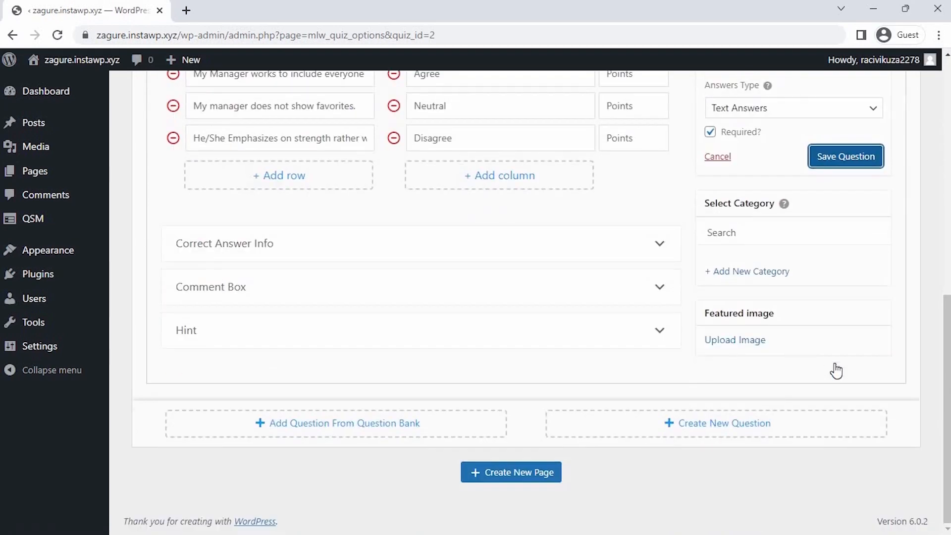
{"action": "left_click", "coordinate": [715, 425]}
{"action": "left_click", "coordinate": [355, 327]}
{"action": "type", "text": "I would recommend "}
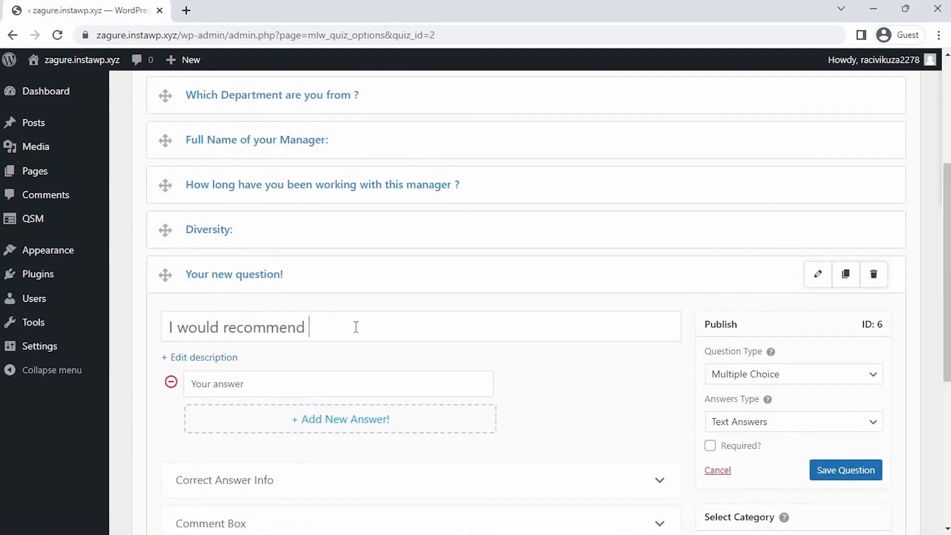
{"action": "type", "text": "my Manager to other member of my company"}
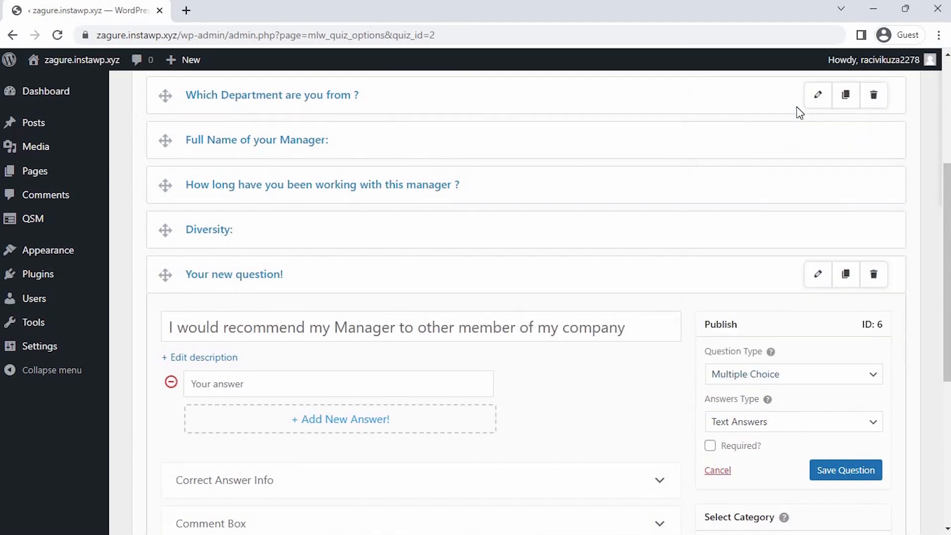
Enter the recommendation question's answers Yes, No and Not Sure, and save the question.
{"action": "left_click", "coordinate": [337, 385]}
{"action": "type", "text": "Yes"}
{"action": "left_click", "coordinate": [336, 412]}
{"action": "type", "text": "No"}
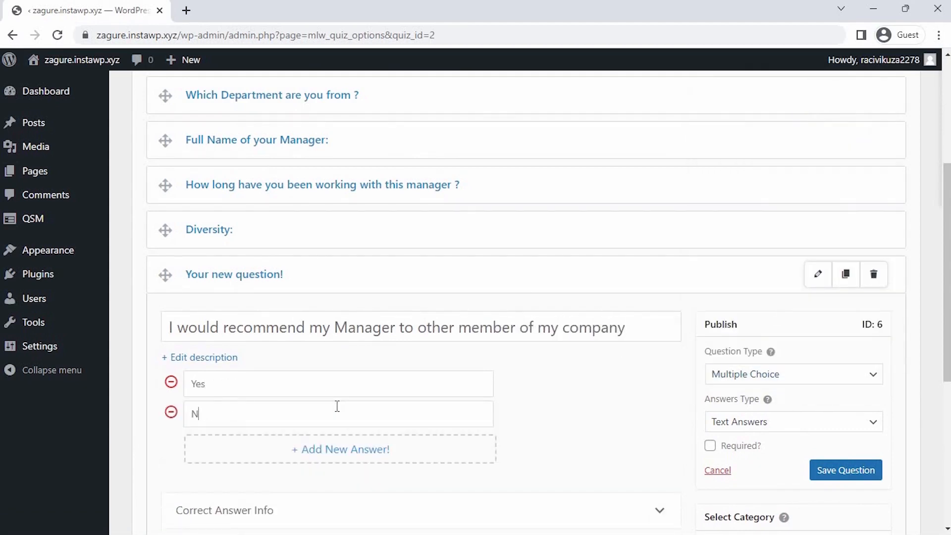
{"action": "left_click", "coordinate": [333, 446]}
{"action": "type", "text": "Not Sure"}
{"action": "left_click", "coordinate": [845, 469]}
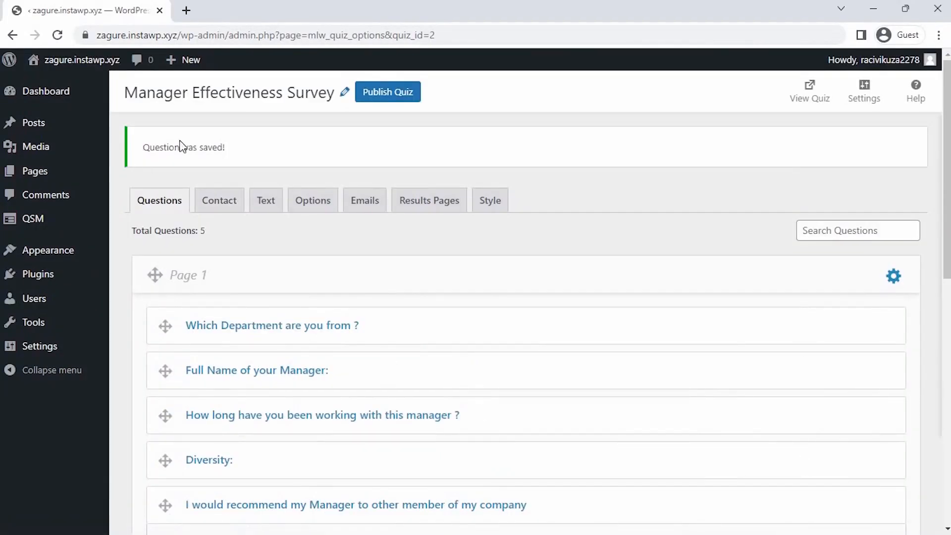
Hide the disabled fields in the survey's contact form and add a Text field labelled "Your Name".
{"action": "left_click", "coordinate": [225, 205]}
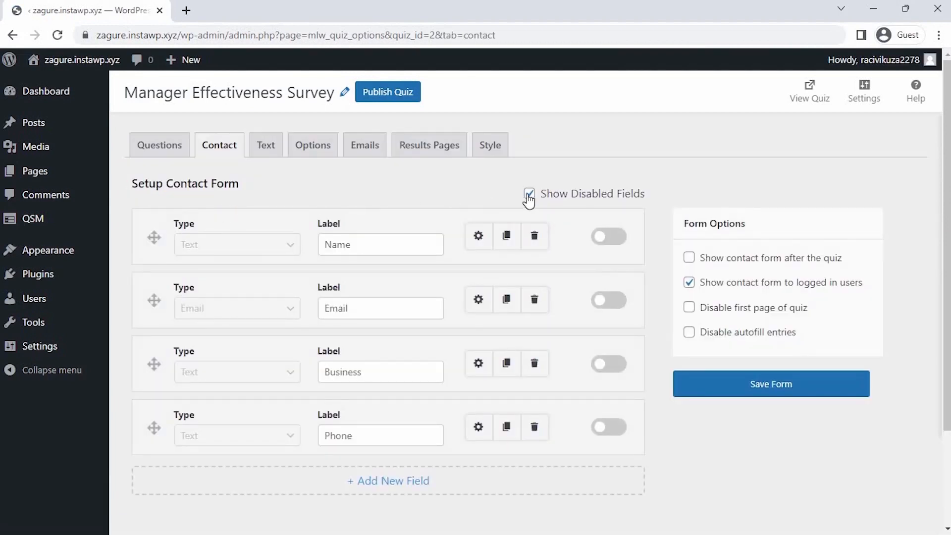
{"action": "left_click", "coordinate": [528, 193]}
{"action": "left_click", "coordinate": [387, 229]}
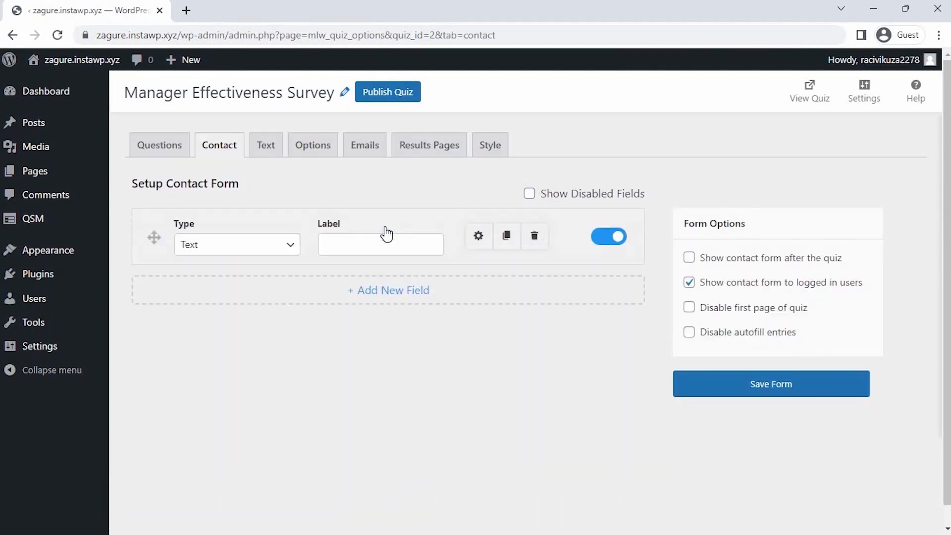
{"action": "left_click", "coordinate": [289, 246]}
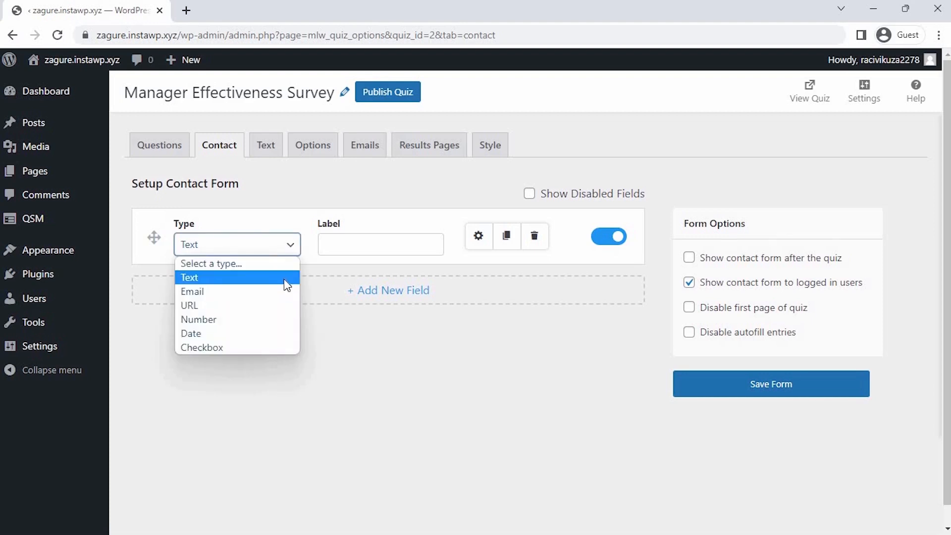
{"action": "left_click", "coordinate": [287, 278]}
{"action": "left_click", "coordinate": [357, 244]}
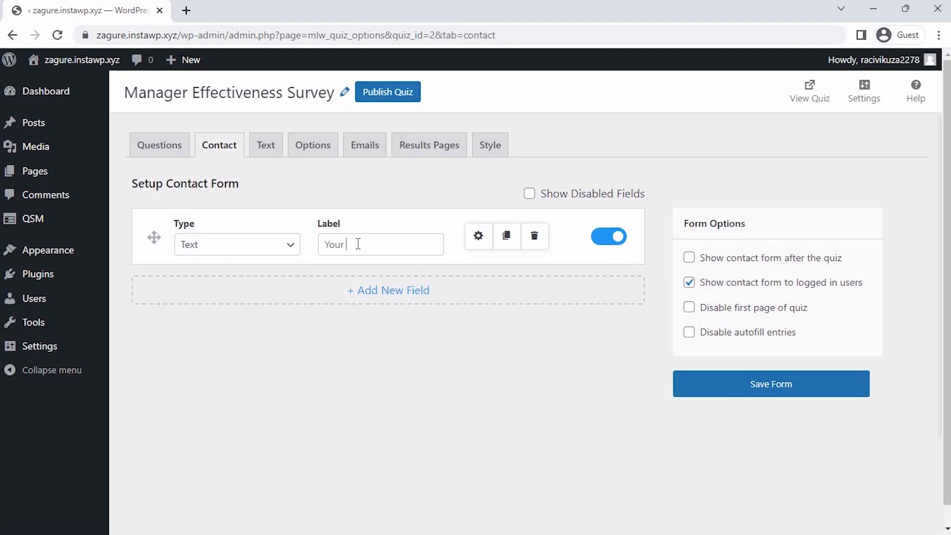
Make the "Your Name" contact field required.
{"action": "left_click", "coordinate": [481, 238]}
{"action": "left_click", "coordinate": [462, 321]}
{"action": "left_click", "coordinate": [478, 235]}
Add an Email contact field labelled "Email Address" and save the contact form.
{"action": "left_click", "coordinate": [399, 297]}
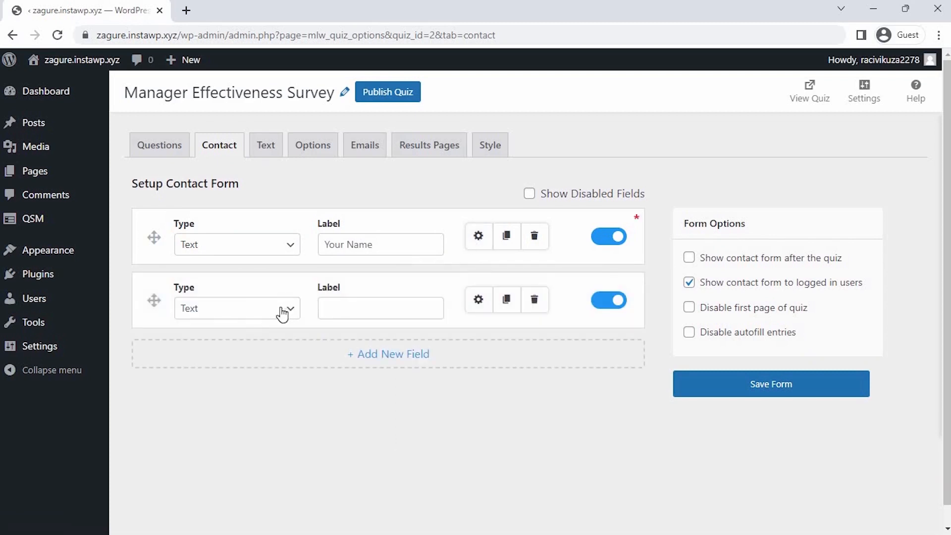
{"action": "left_click", "coordinate": [283, 308]}
{"action": "left_click", "coordinate": [293, 357]}
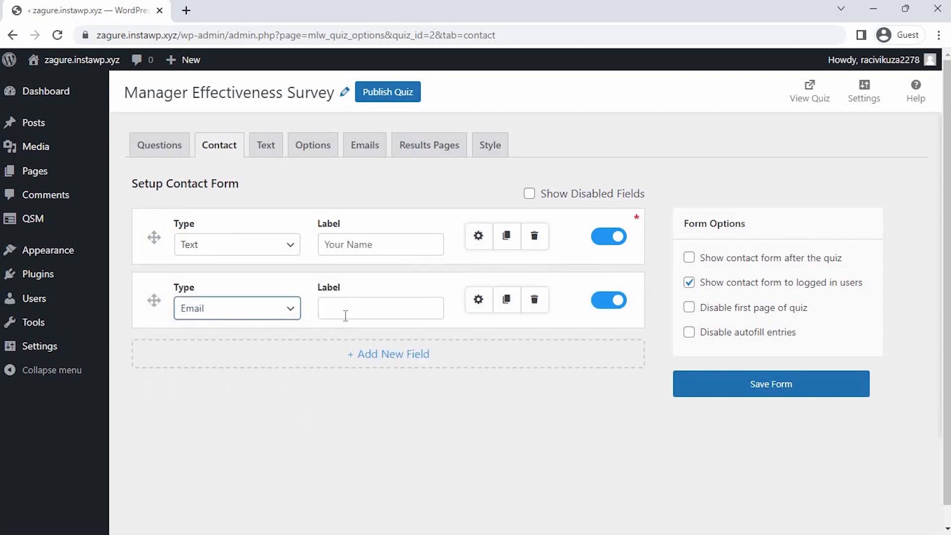
{"action": "left_click", "coordinate": [345, 312]}
{"action": "type", "text": "Email Address"}
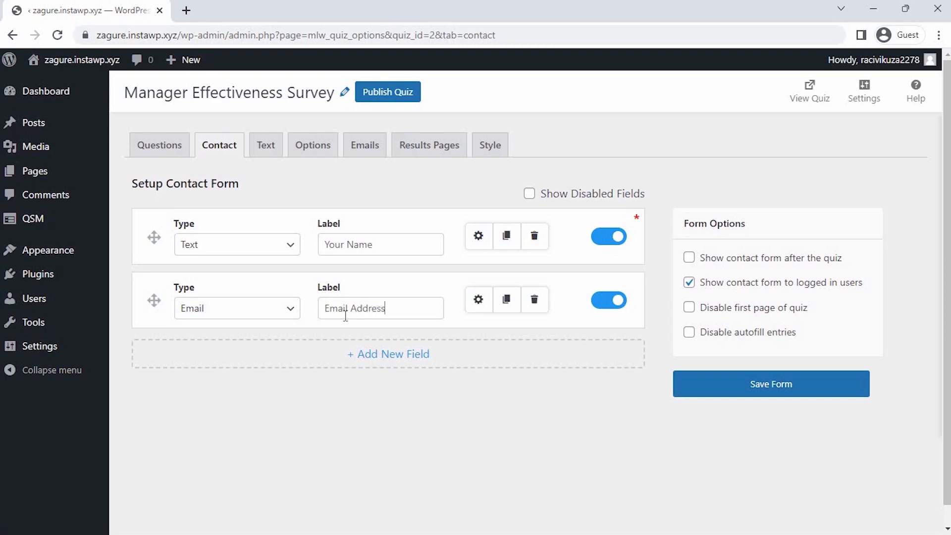
{"action": "left_click", "coordinate": [730, 396]}
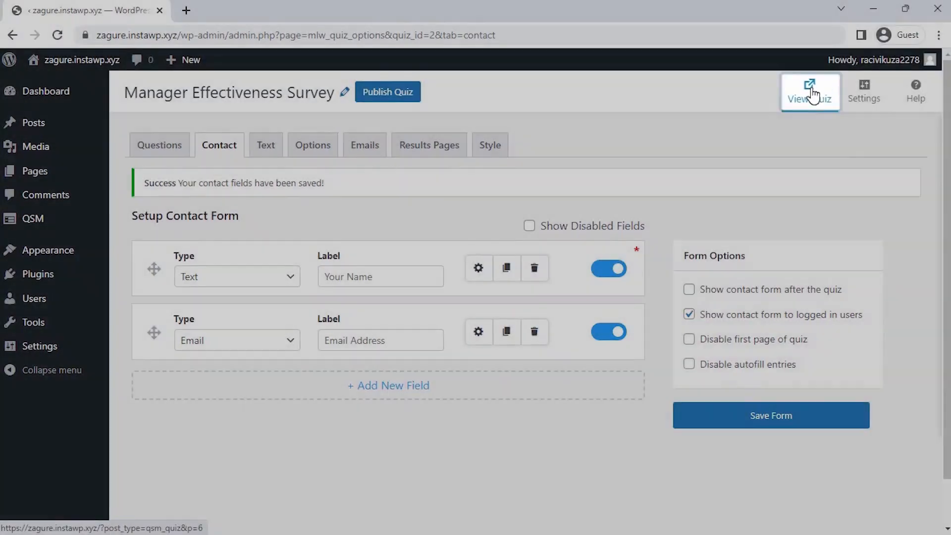
Preview the survey on the site and look through its contact fields and questions.
{"action": "left_click", "coordinate": [811, 94]}
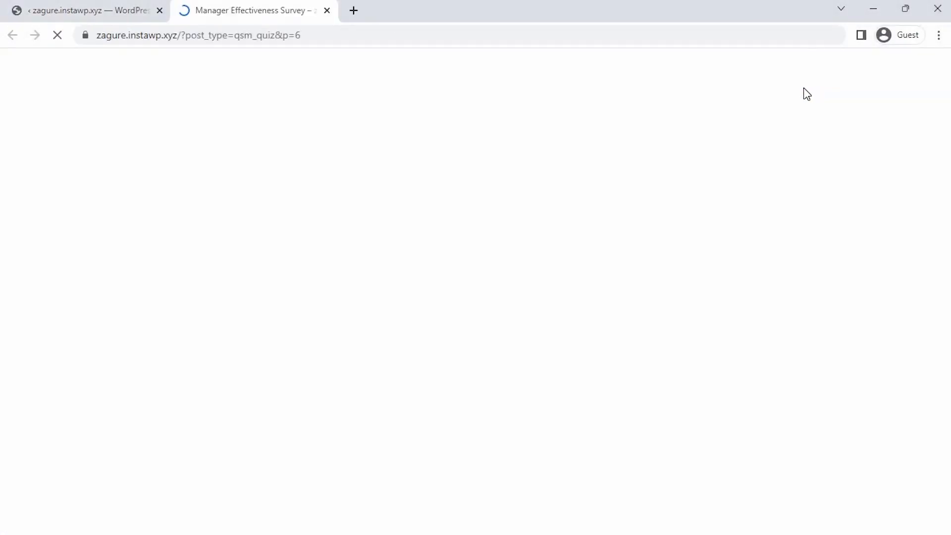
{"action": "scroll", "coordinate": [806, 94], "scroll_direction": "down", "scroll_amount": 9}
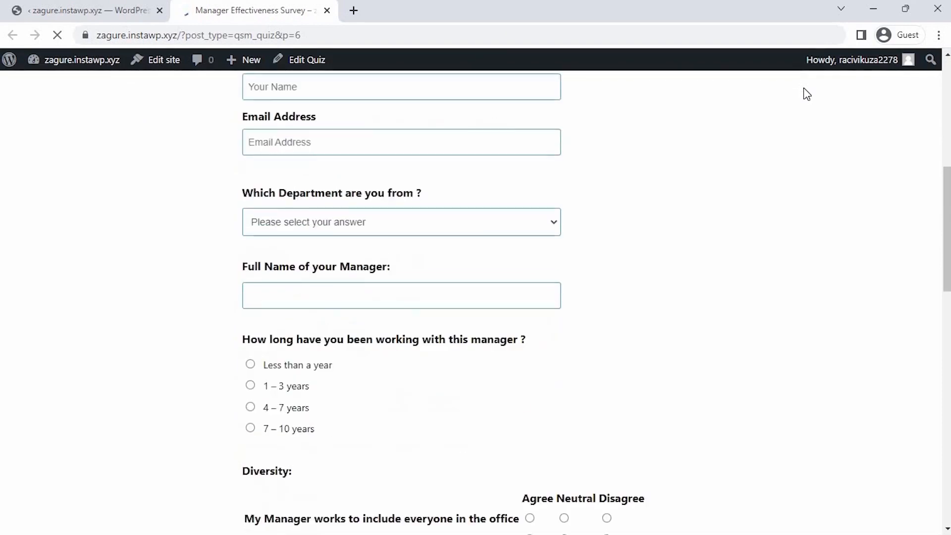
{"action": "scroll", "coordinate": [806, 94], "scroll_direction": "down", "scroll_amount": 4}
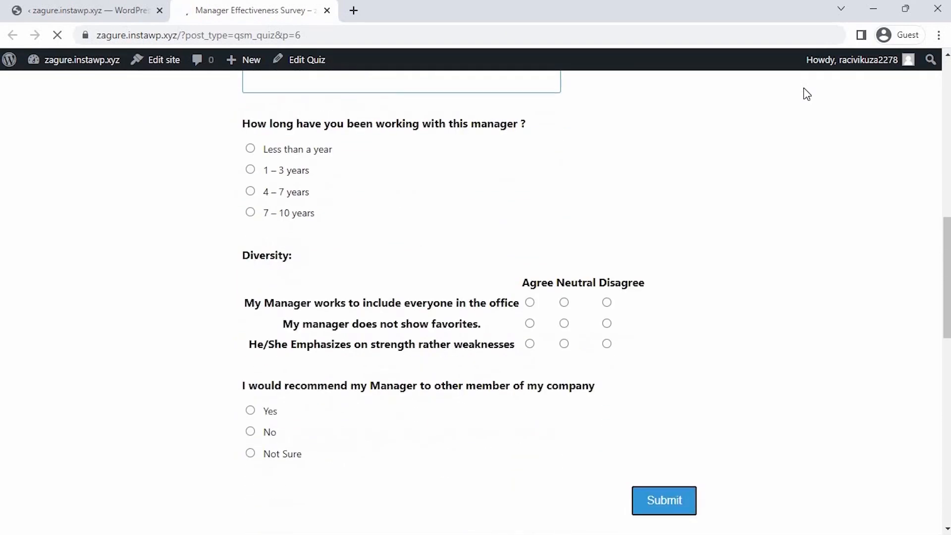
Check the answer choices offered for the "Which Department are you from ?" question in the survey preview, leaving it unanswered.
{"action": "scroll", "coordinate": [806, 94], "scroll_direction": "up", "scroll_amount": 7}
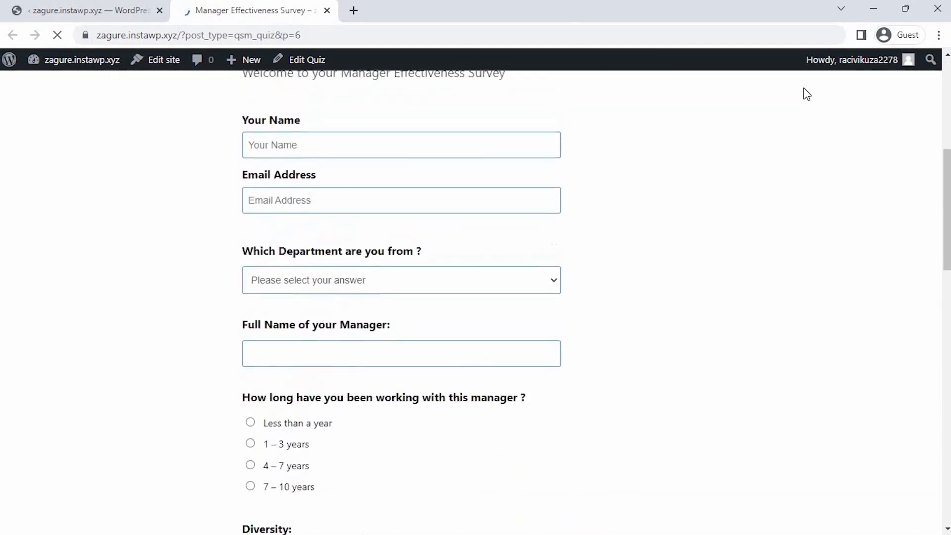
{"action": "scroll", "coordinate": [806, 94], "scroll_direction": "up", "scroll_amount": 4}
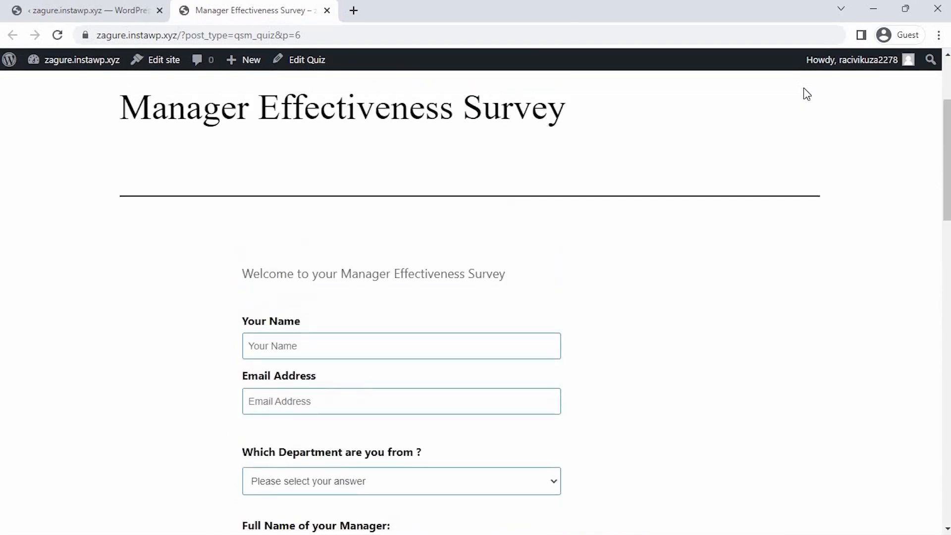
{"action": "scroll", "coordinate": [806, 94], "scroll_direction": "down", "scroll_amount": 4}
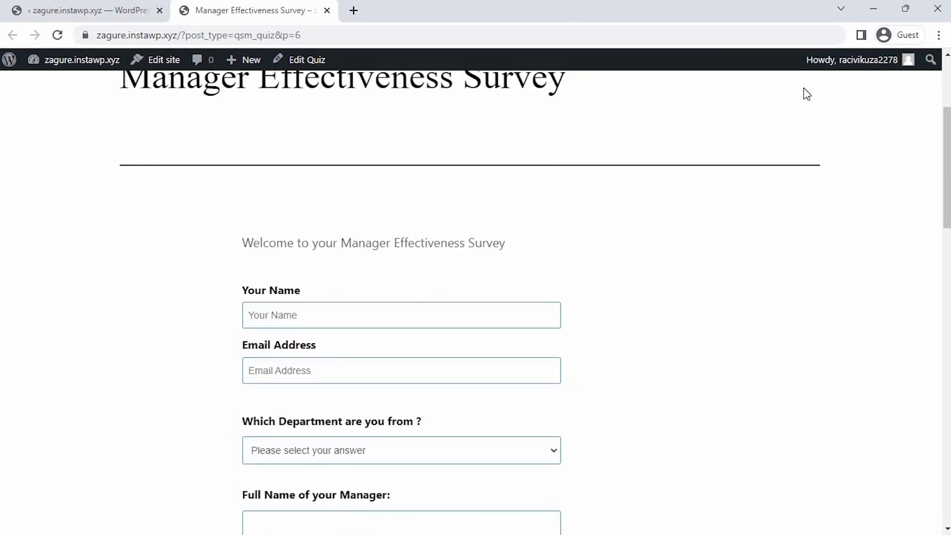
{"action": "left_click", "coordinate": [524, 317]}
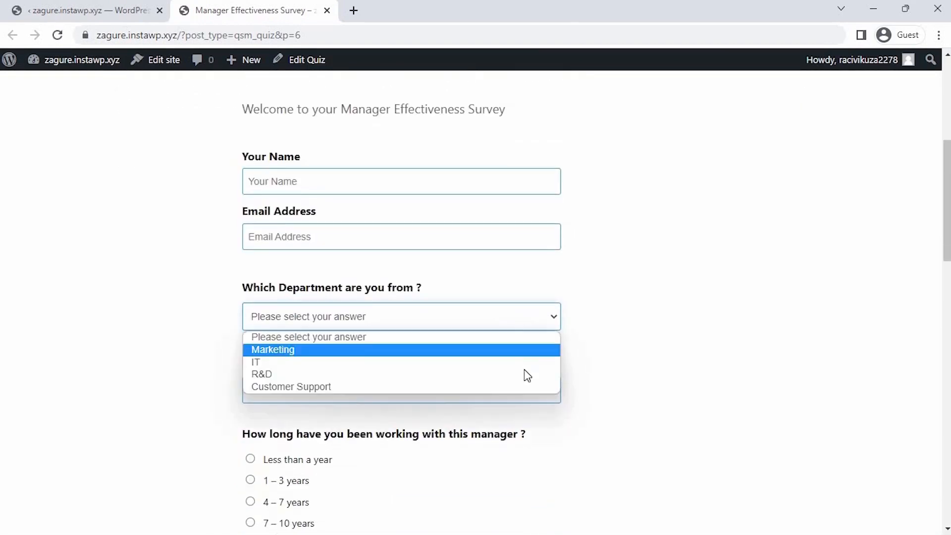
{"action": "left_click", "coordinate": [549, 318]}
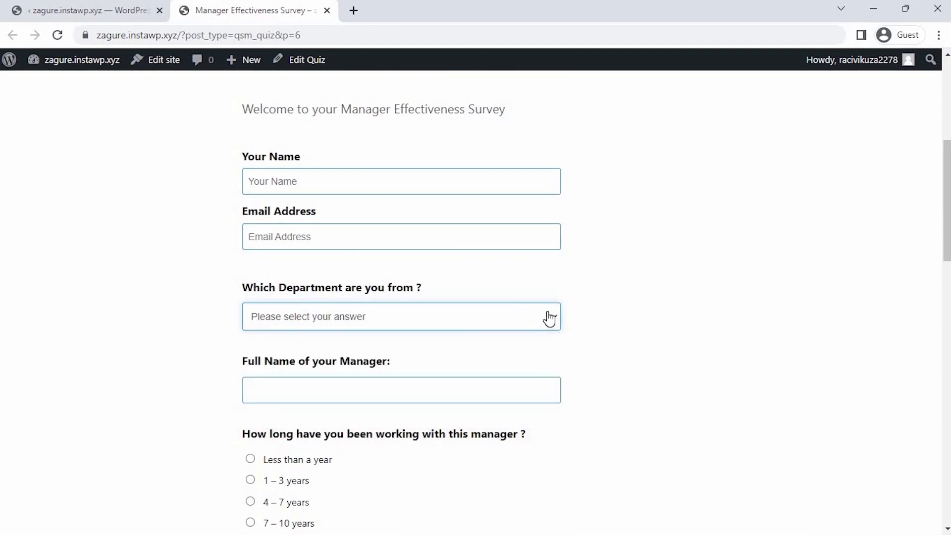
{"action": "scroll", "coordinate": [549, 318], "scroll_direction": "up", "scroll_amount": 5}
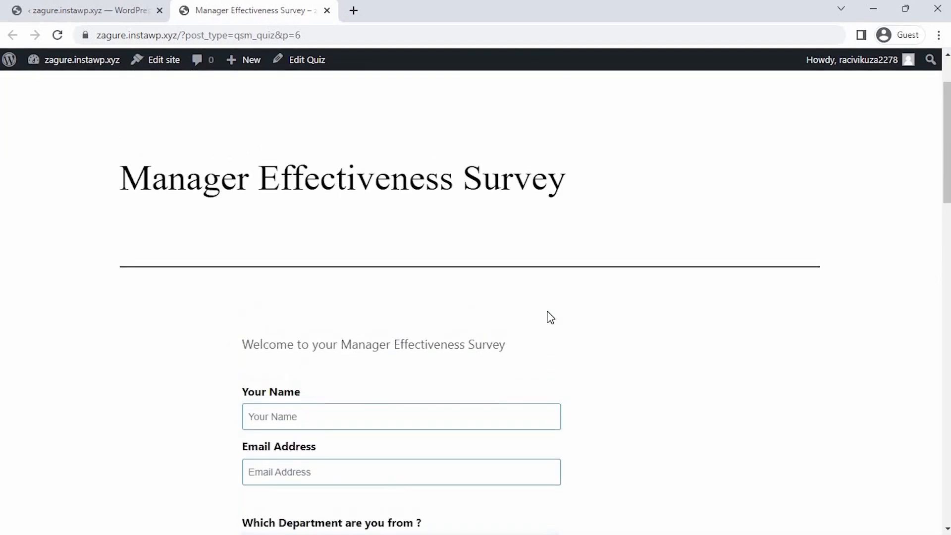